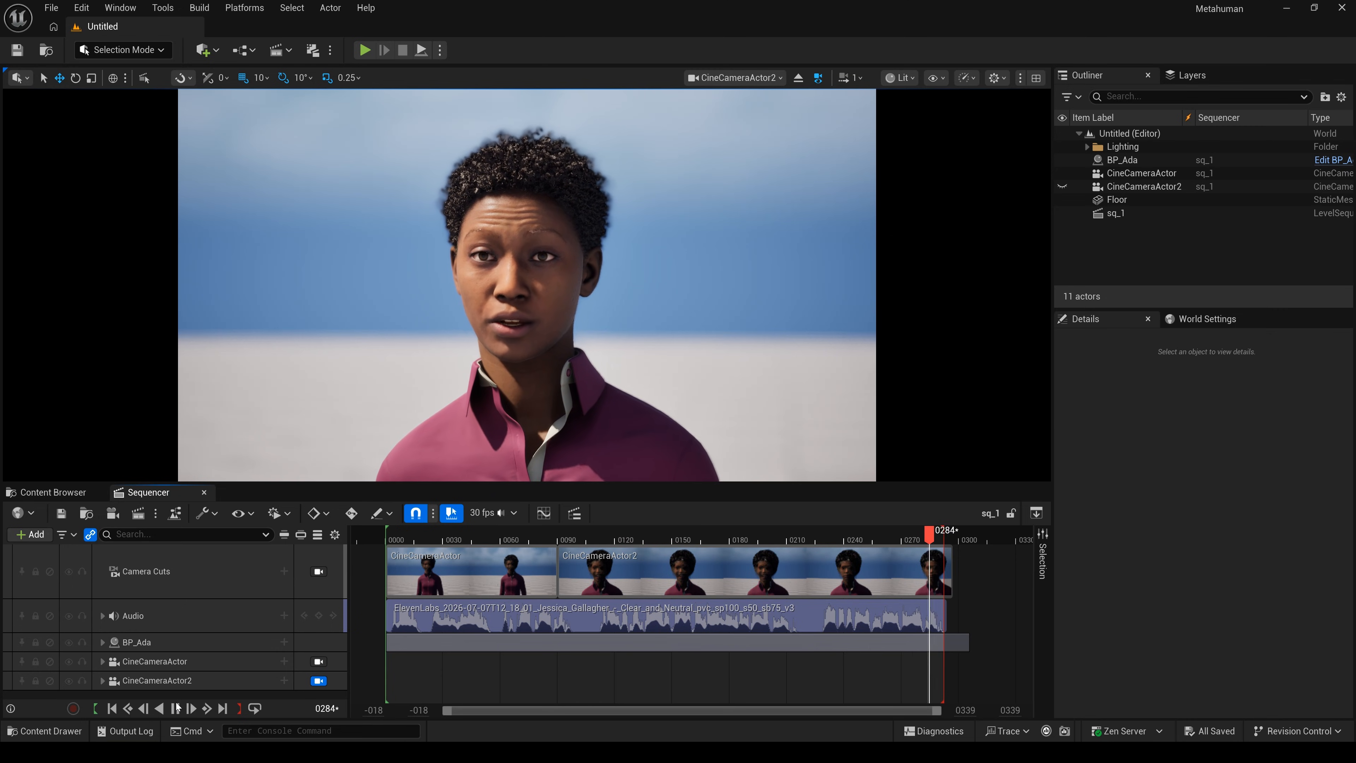
- Halt the sq_1 preview so it sits paused near the start
left_click(175, 708)
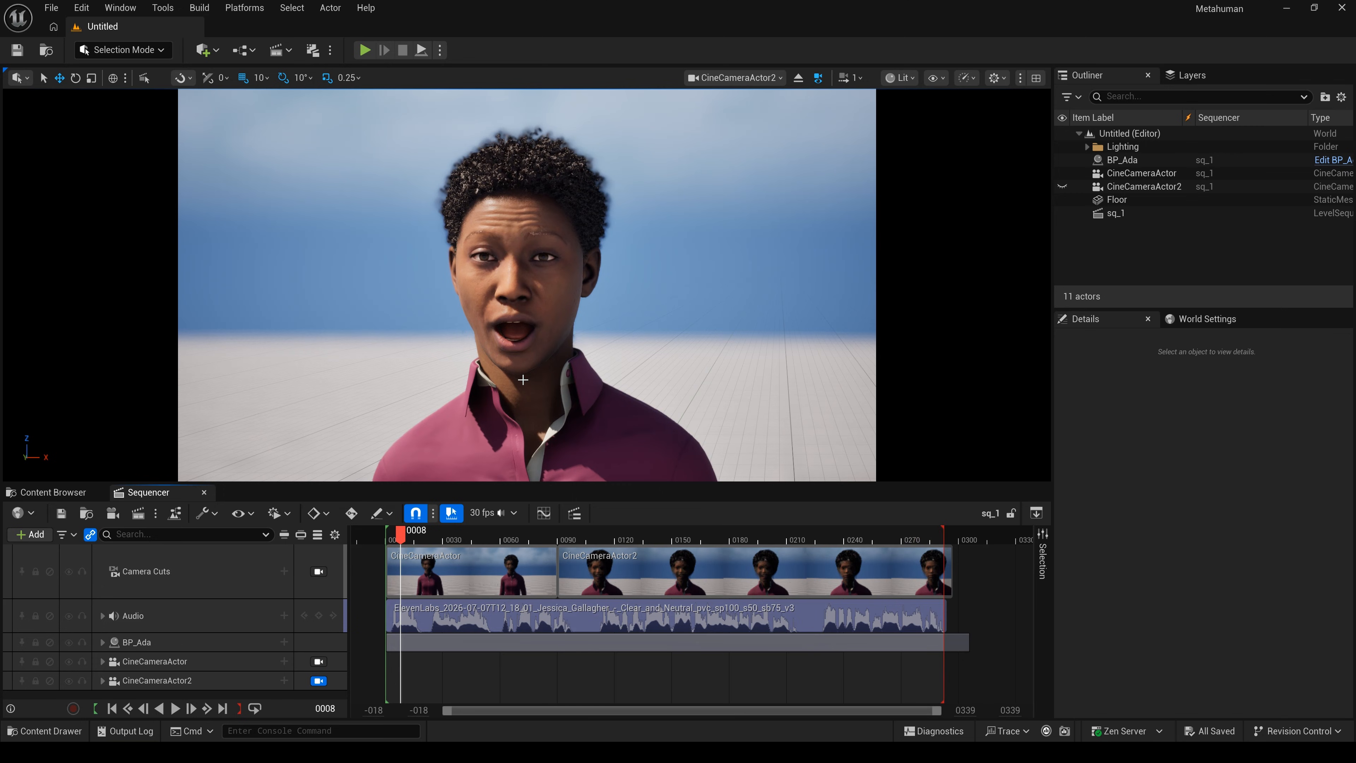
- Create a new Basic level and delete its PlayerStart
left_click(52, 8)
left_click(92, 58)
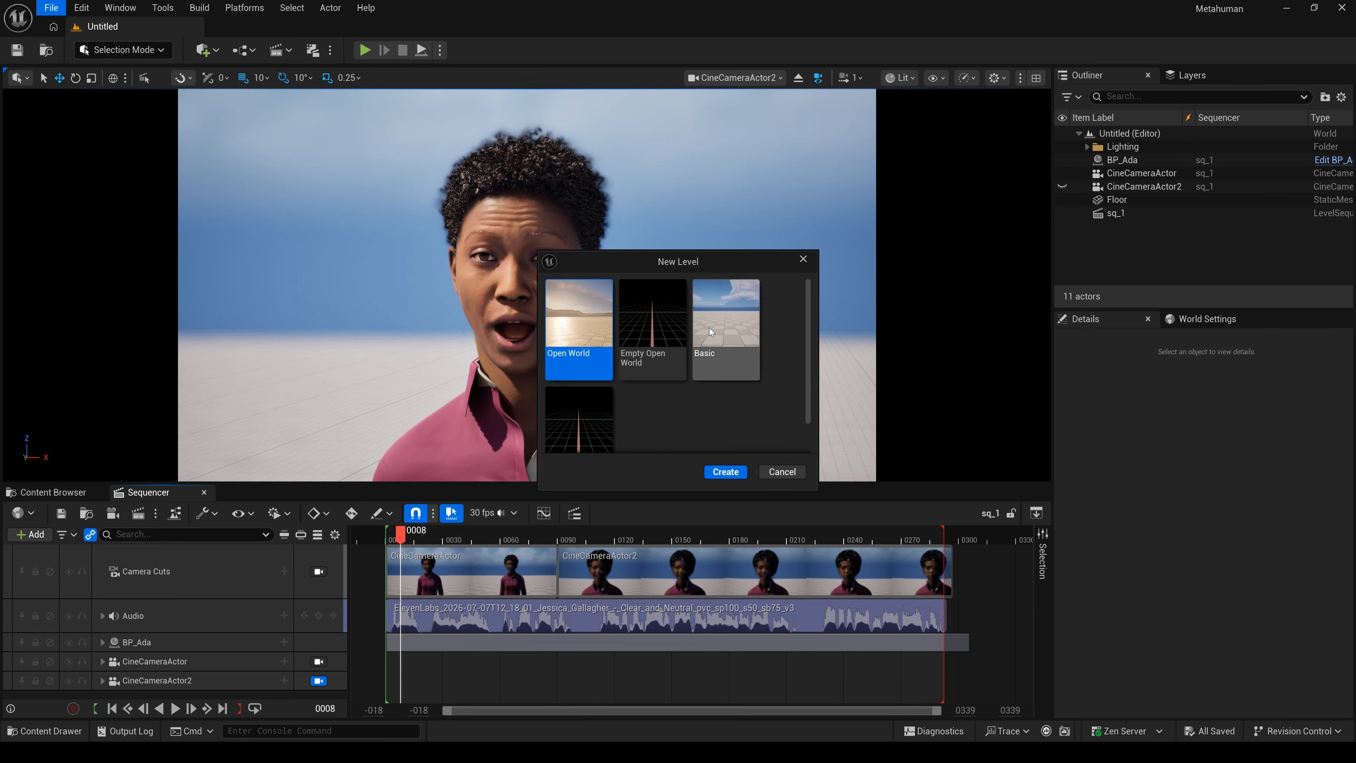
left_click(727, 342)
left_click(743, 470)
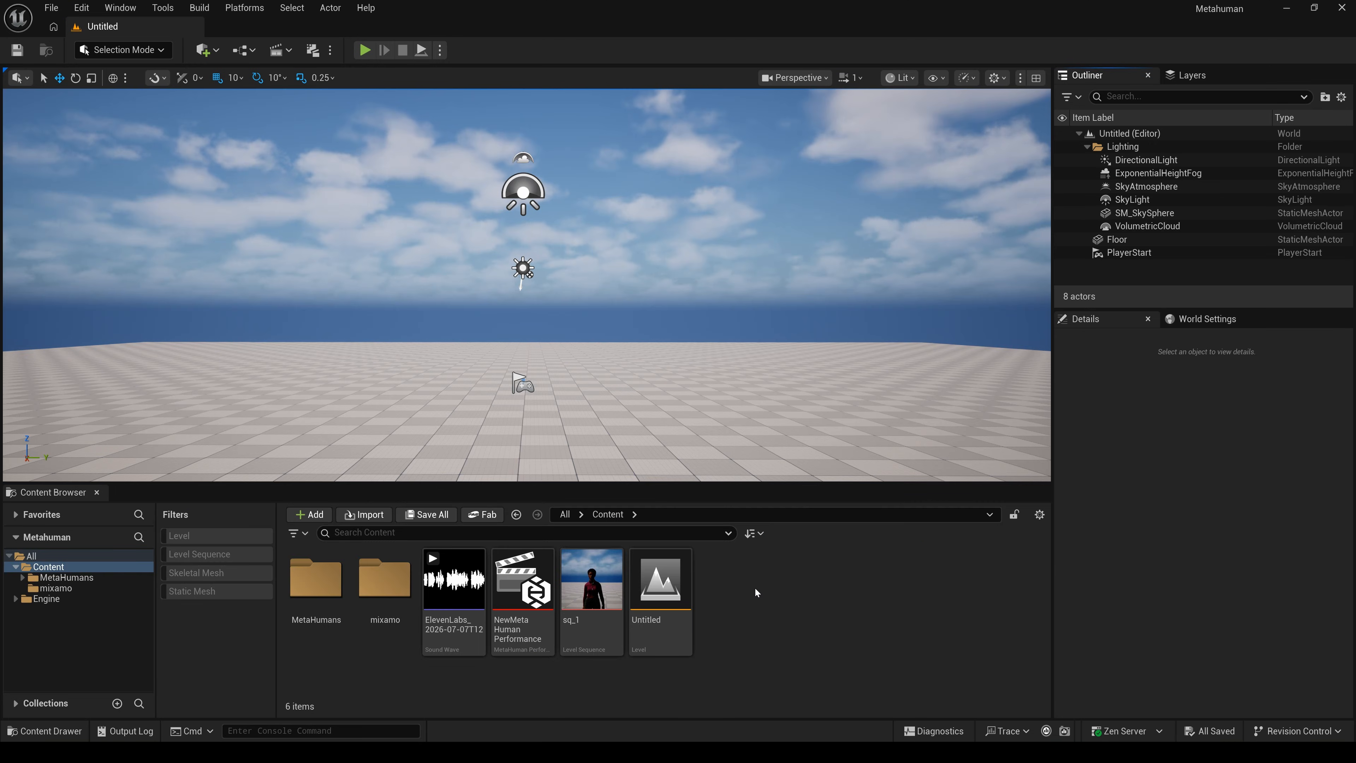
left_click(522, 383)
key("Delete")
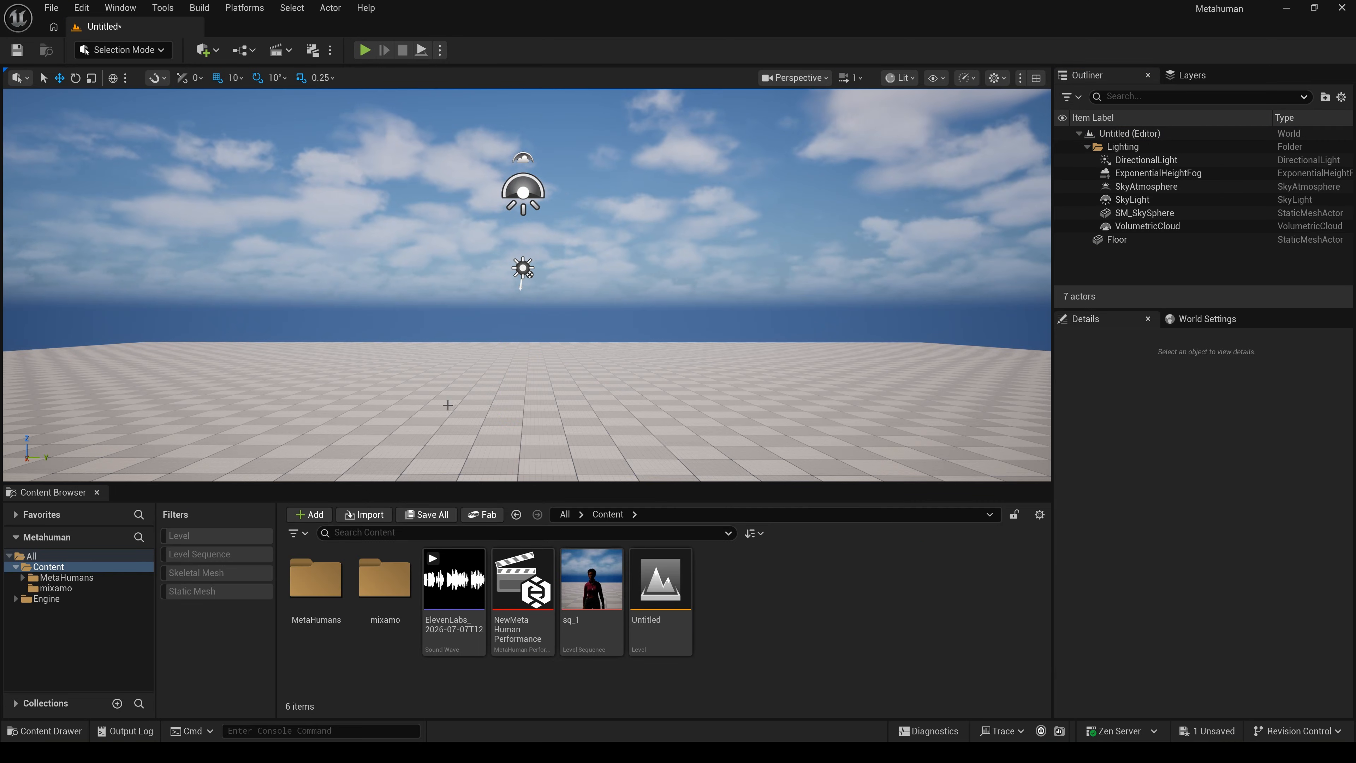
- Place BP_Ada from Content/MetaHumans/Ada in the level and frame her full-body
left_click(63, 578)
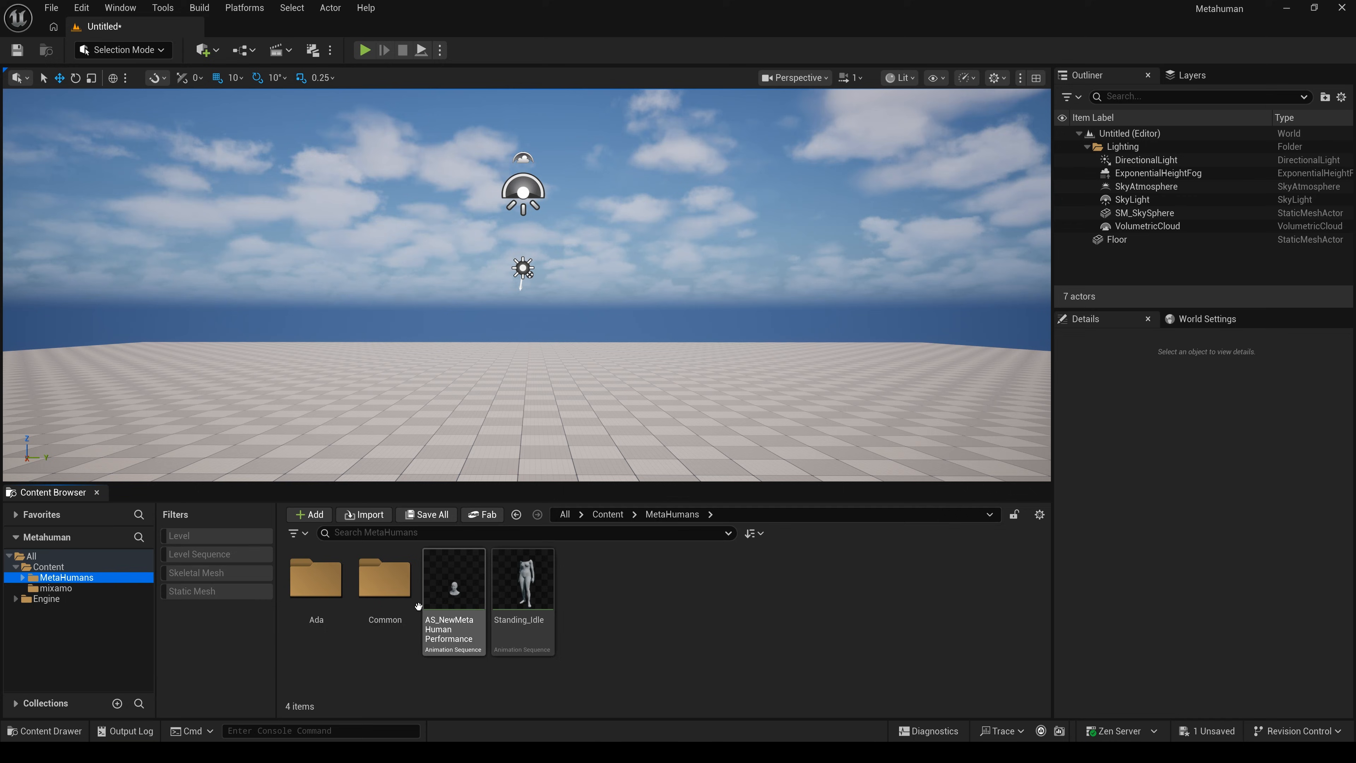
double_click(323, 587)
left_click(730, 580)
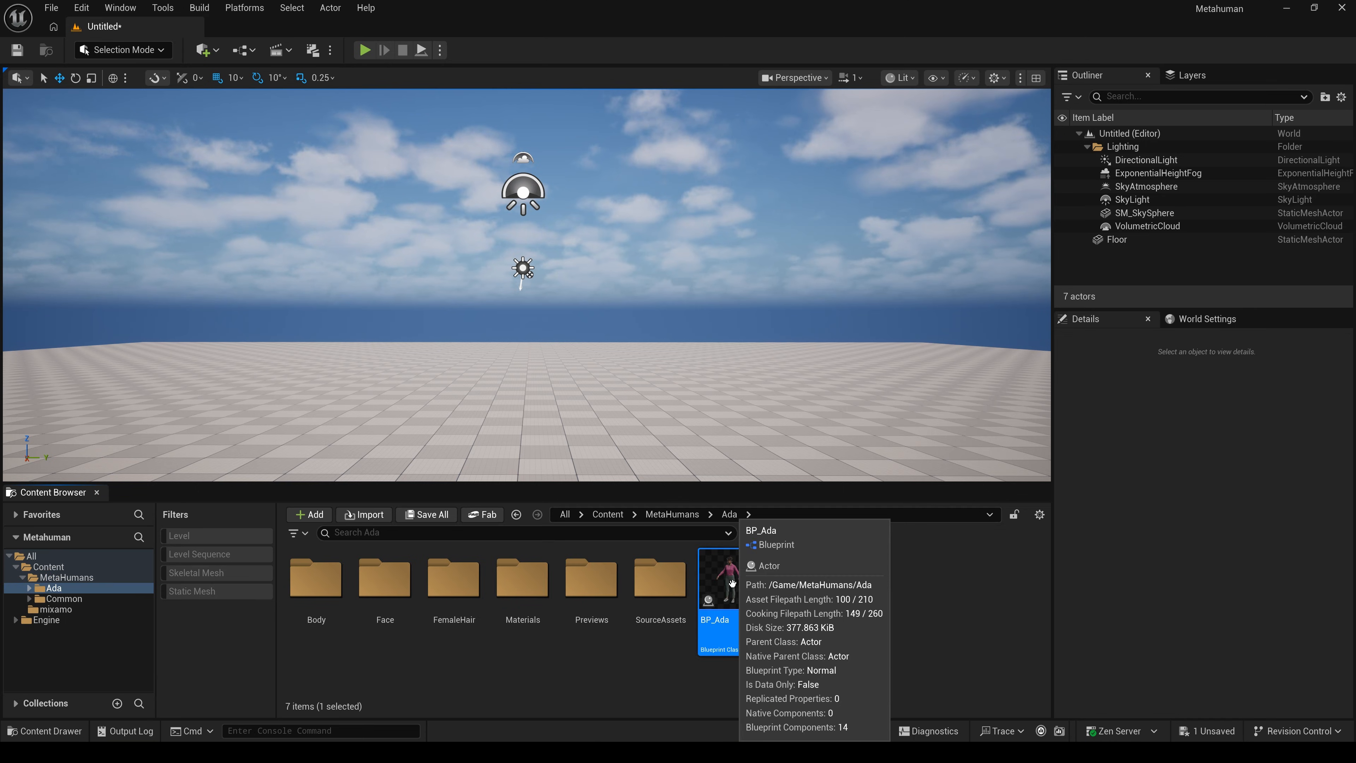
left_click_drag(585, 435, 524, 441)
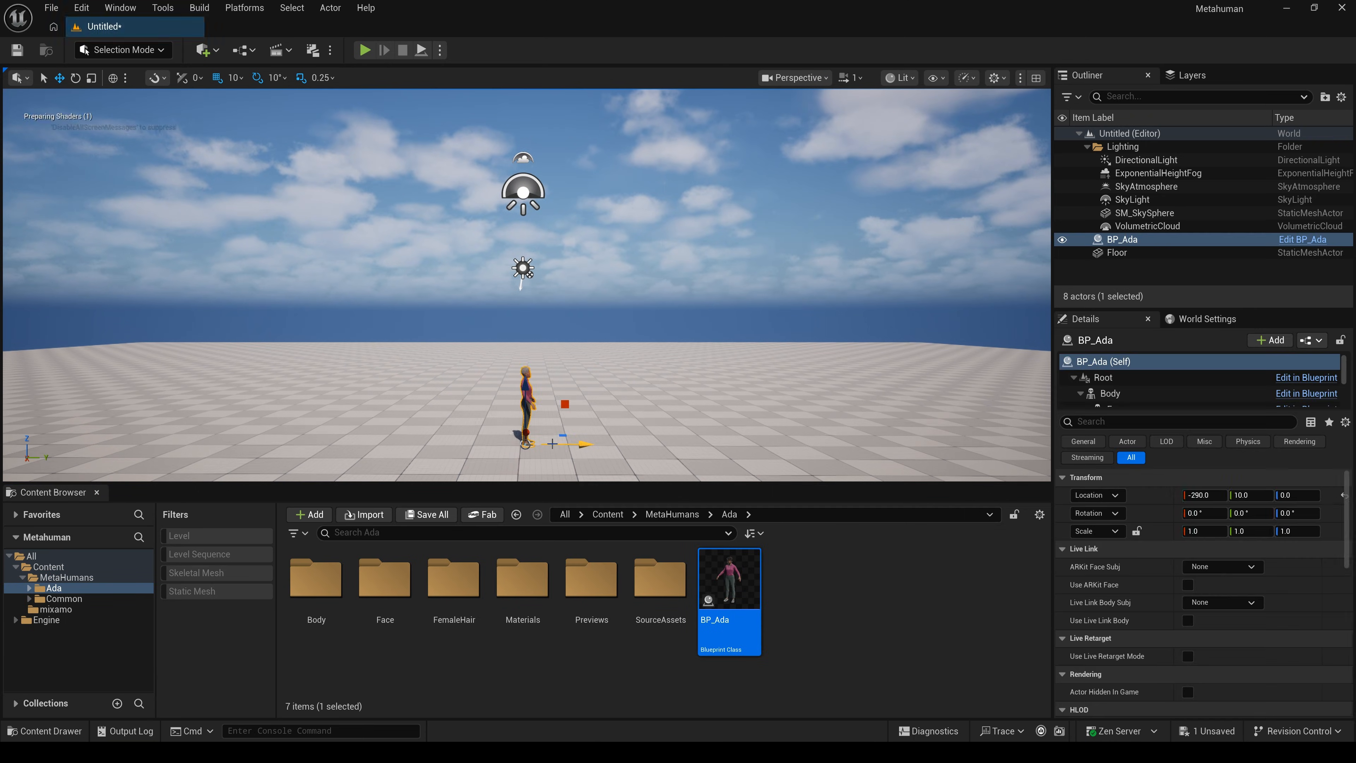
scroll(625, 413, "up", 3)
right_click_drag(625, 413, 342, 350)
key("q")
key("w")
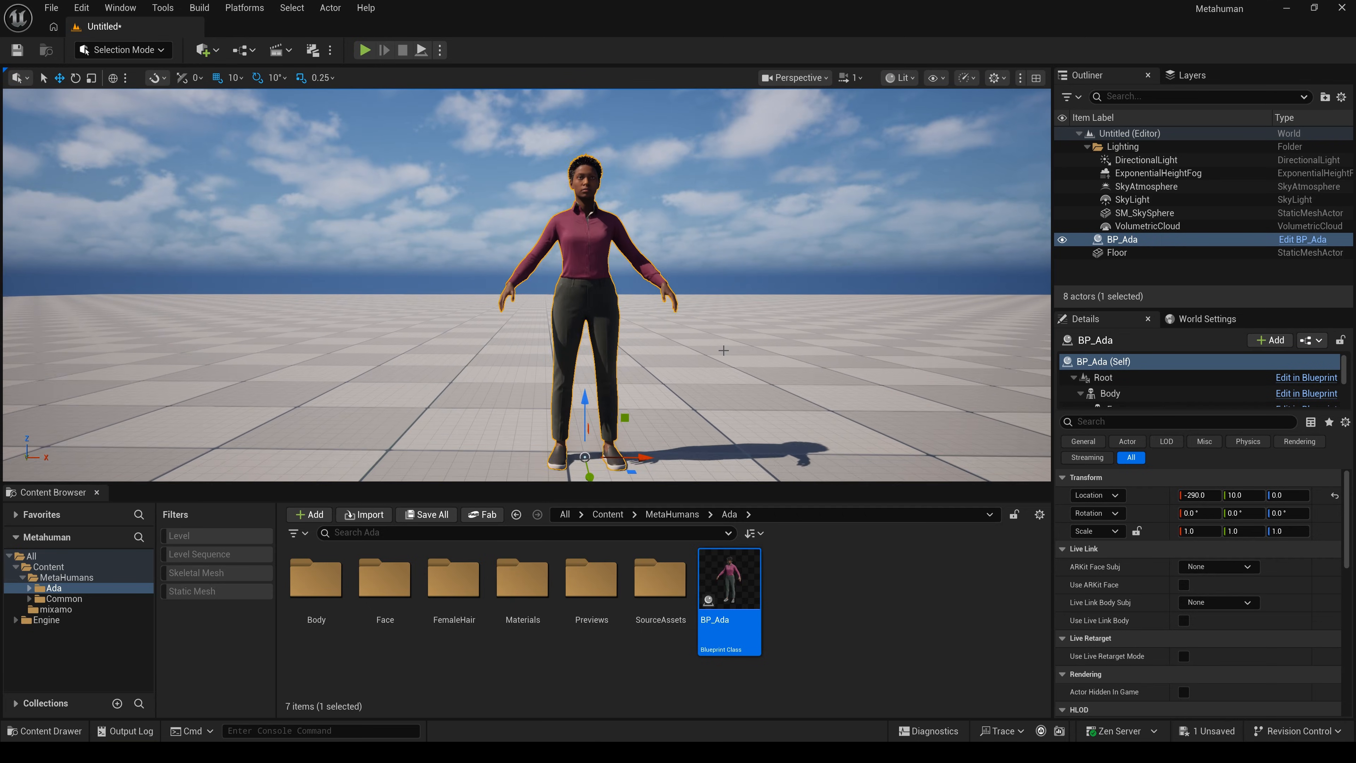
key("d")
key("e")
left_click(1087, 146)
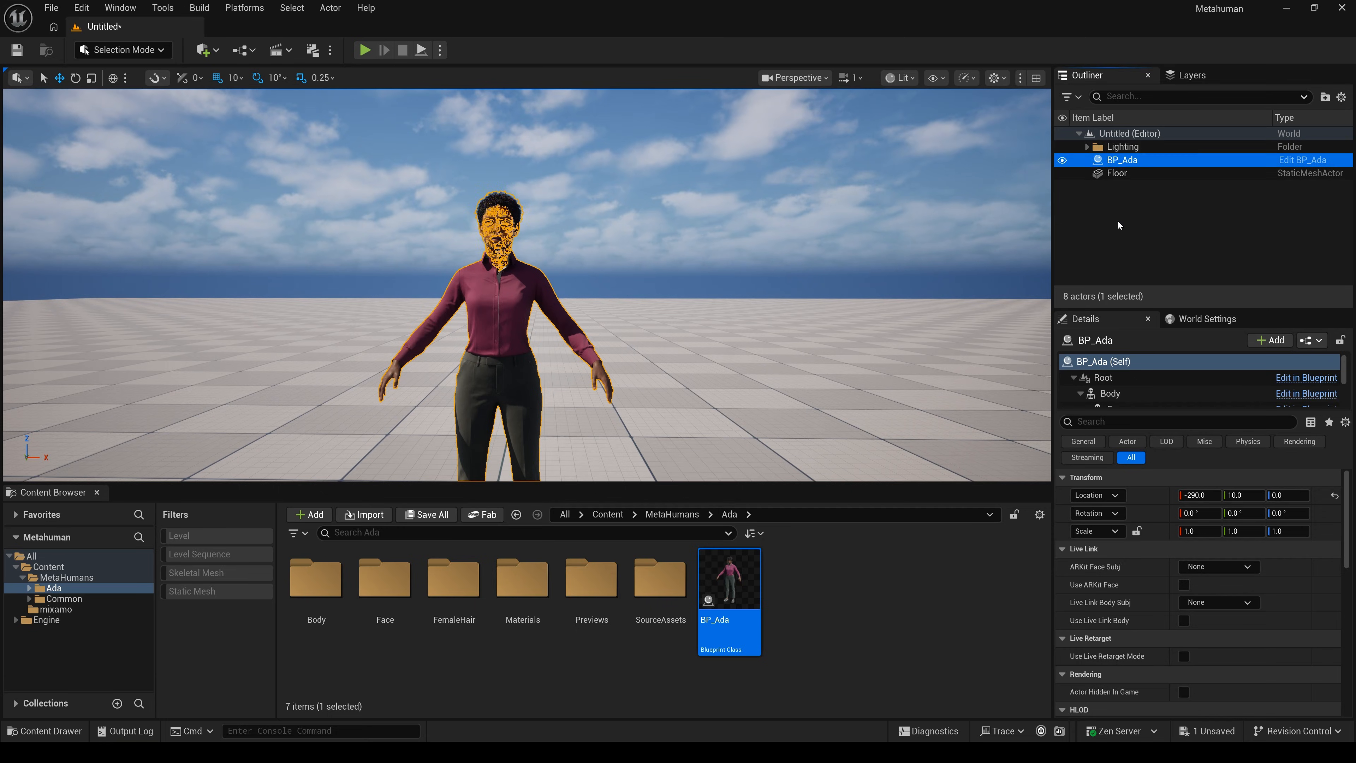
left_click(629, 288)
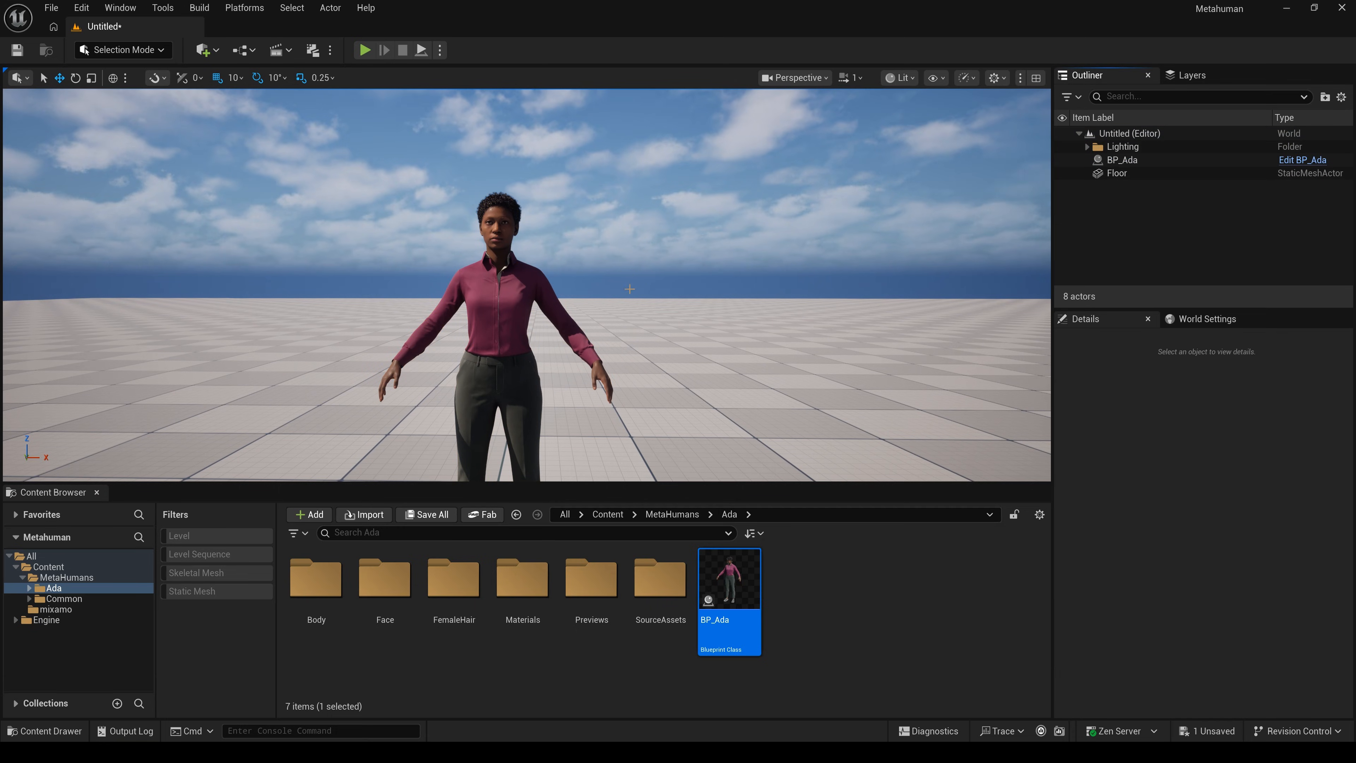
- Add a new level sequence from Cinematics and save it as sq_2
left_click(280, 50)
left_click(337, 89)
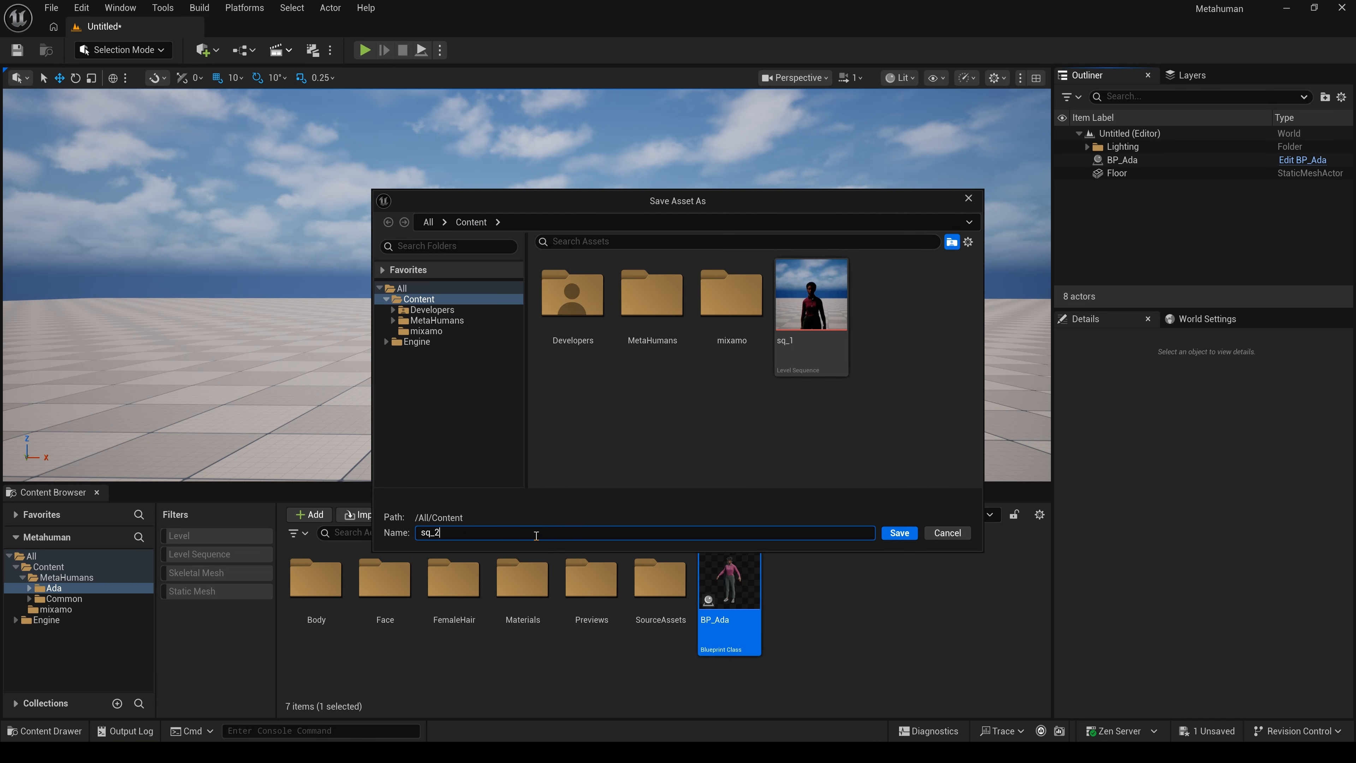
left_click(900, 533)
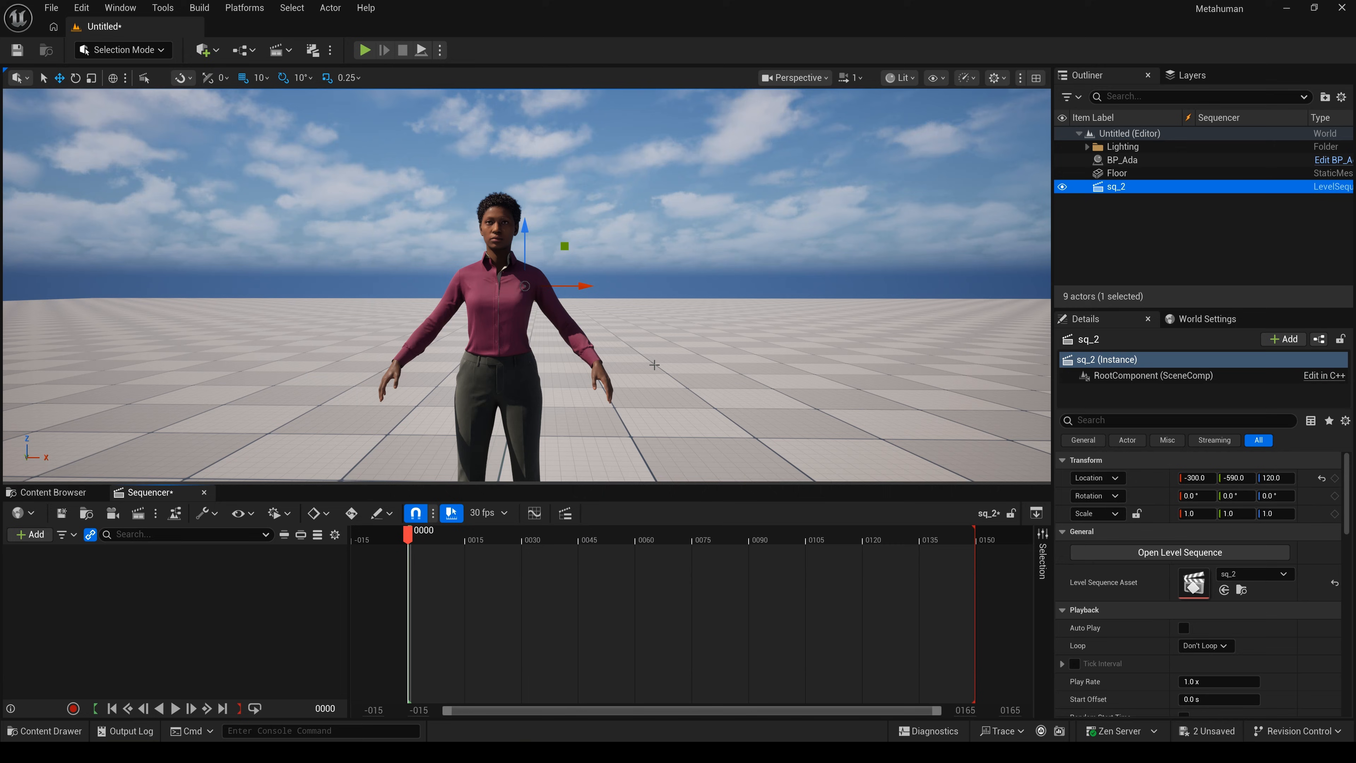
- Drag BP_Ada from the Outliner into the Sequencer to get Body and Face tracks
left_click(1156, 173)
left_click(1186, 160)
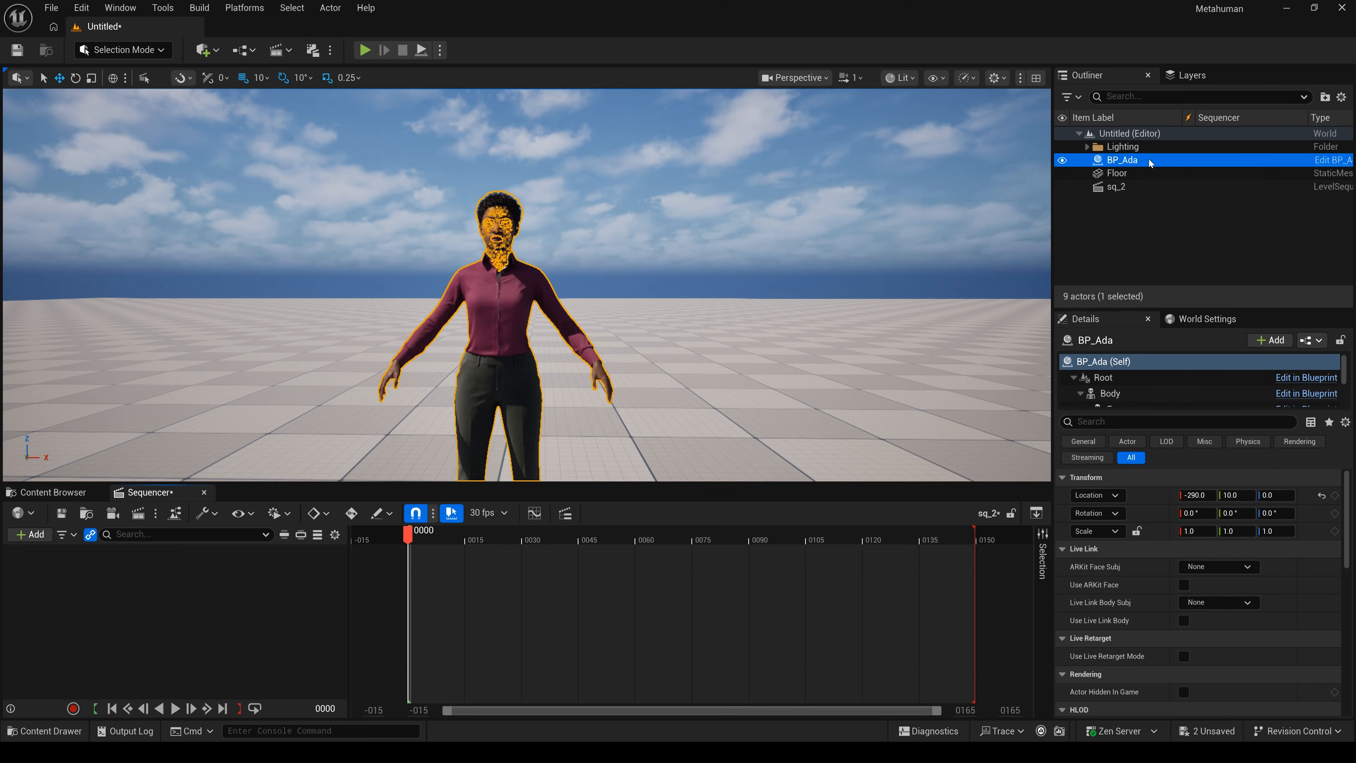
left_click_drag(1150, 162, 170, 582)
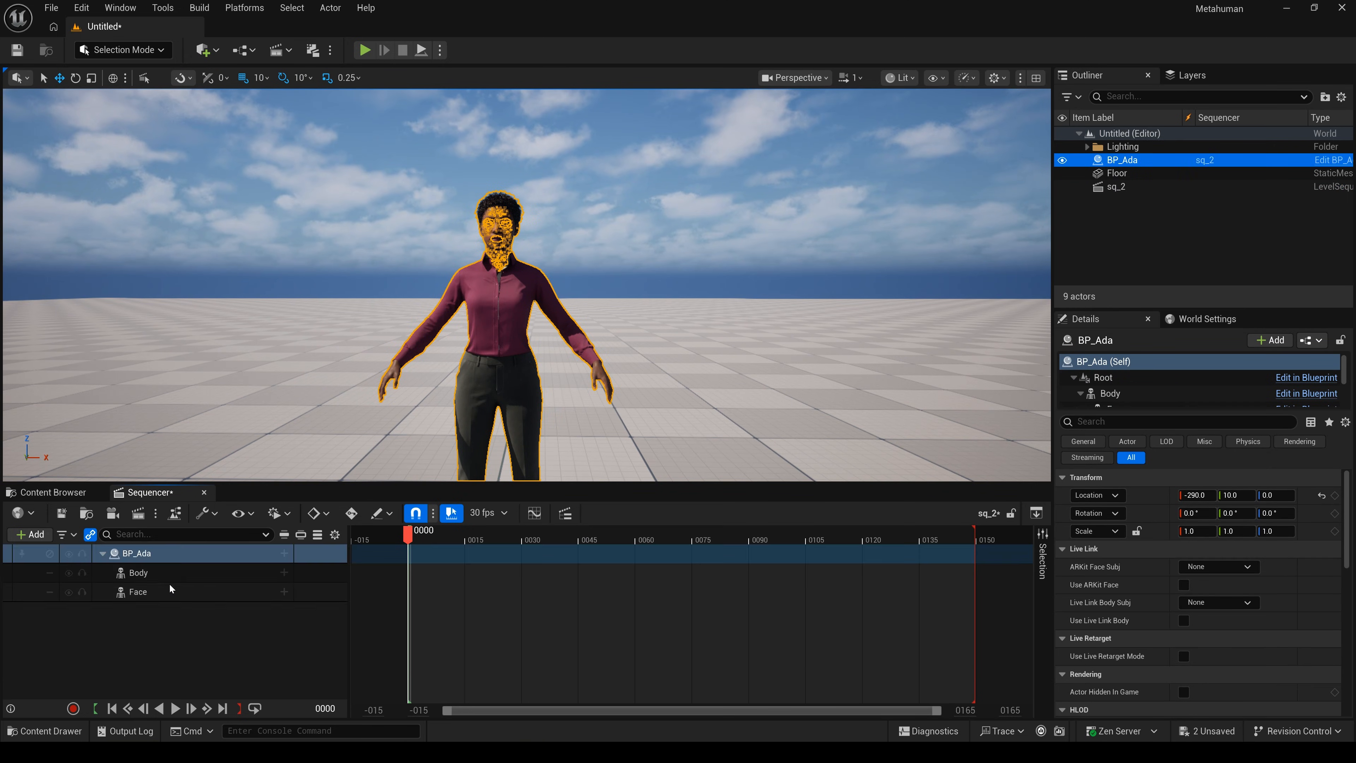
left_click(238, 633)
scroll(526, 371, "up", 3)
middle_click_drag(596, 400, 614, 445)
scroll(597, 400, "up", 1)
scroll(597, 399, "up", 2)
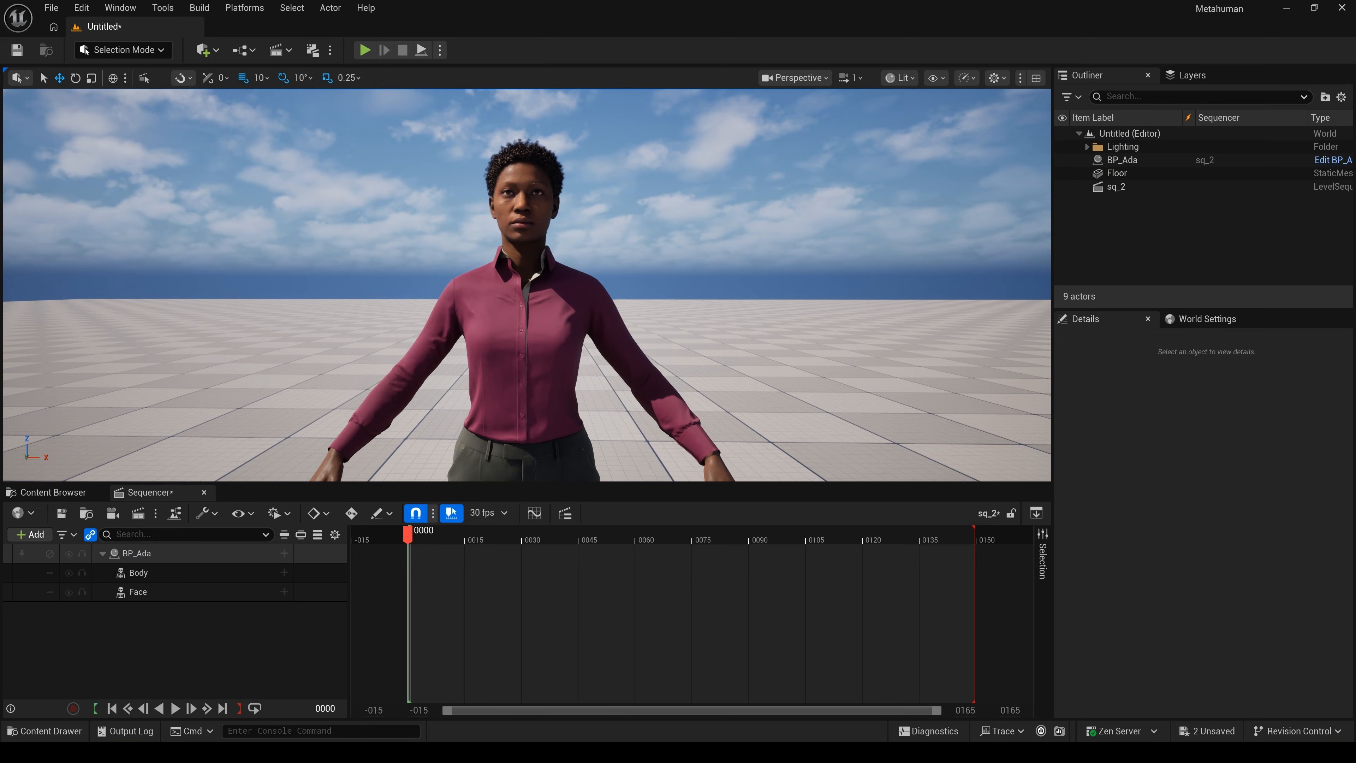
- Search Plugins for 'metahu' to verify MetaHuman Animator is enabled, then return to the Content Browser
left_click(94, 8)
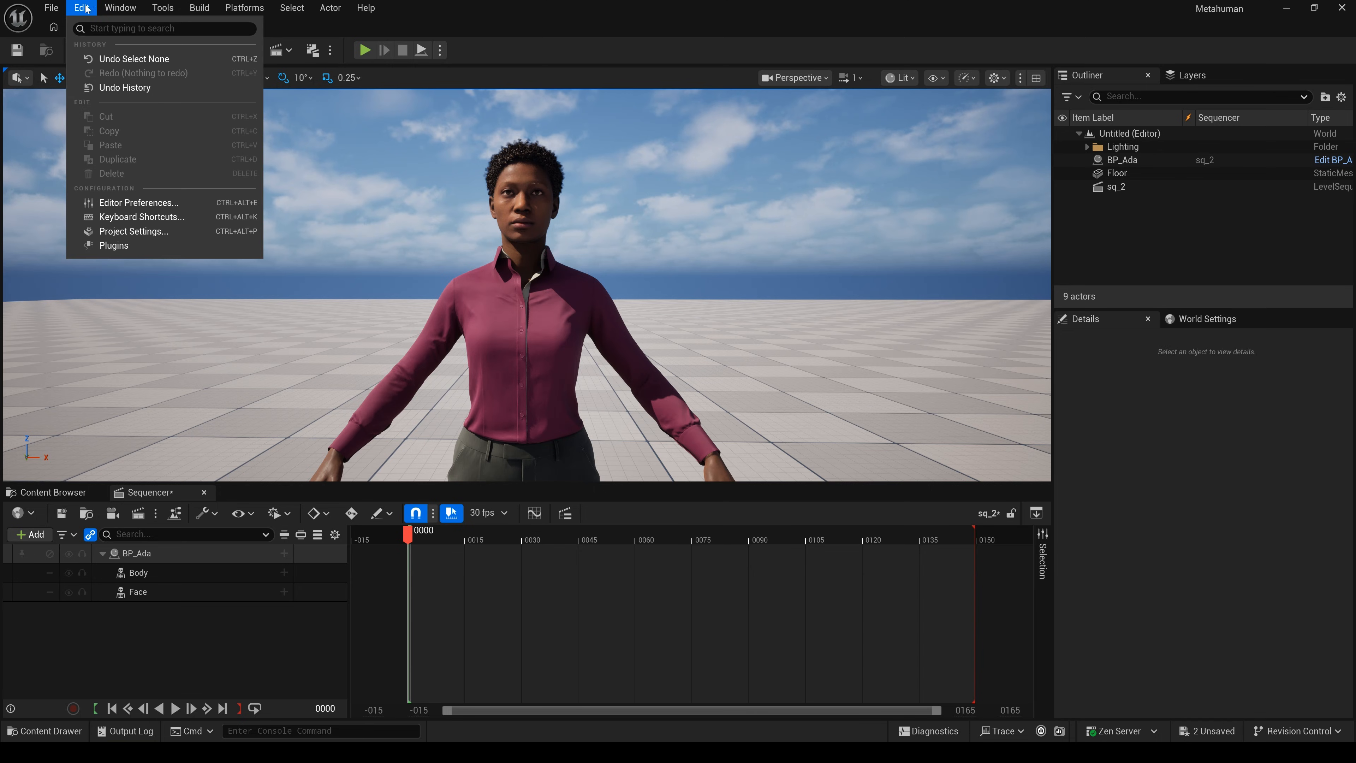
left_click(115, 247)
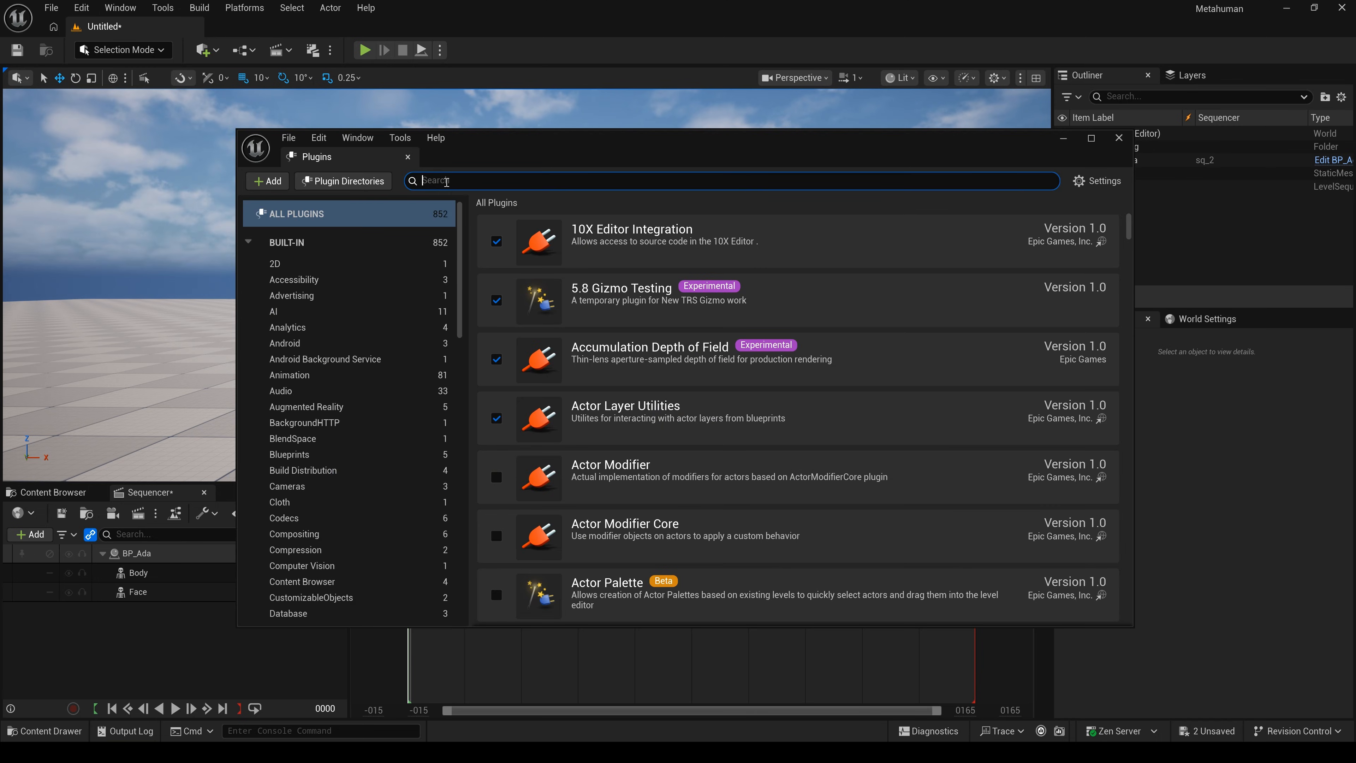
type("metahuman")
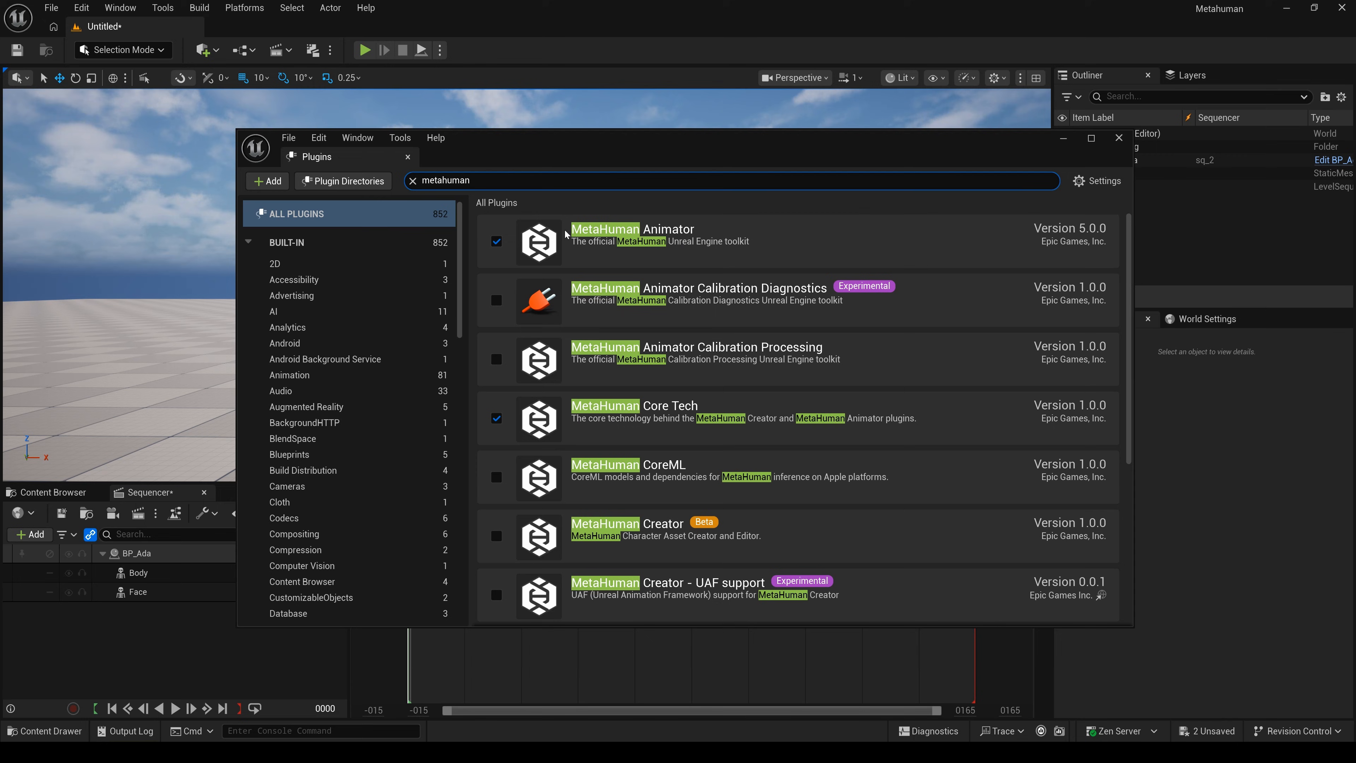
left_click(1119, 138)
left_click(53, 492)
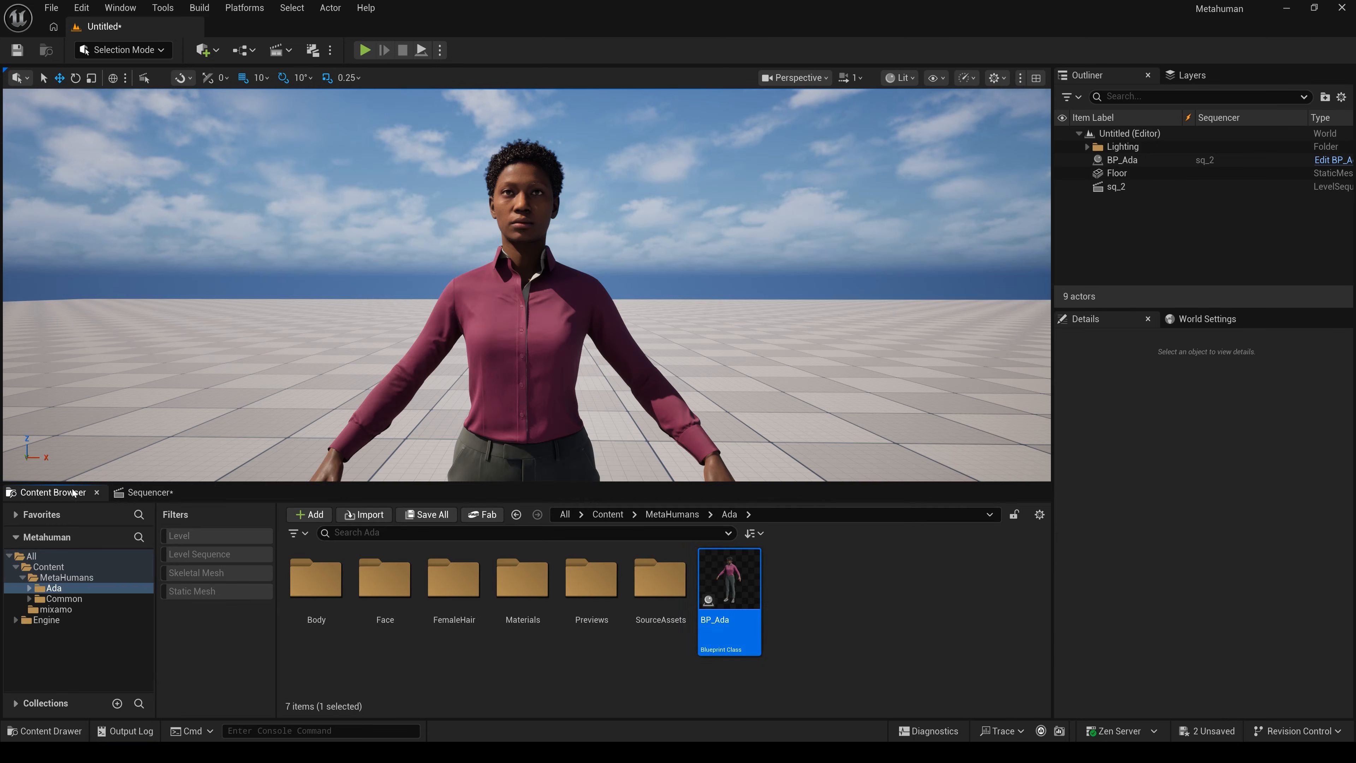
- Create a MetaHuman Performance asset named faceanimation in the top-level Content folder
left_click(46, 578)
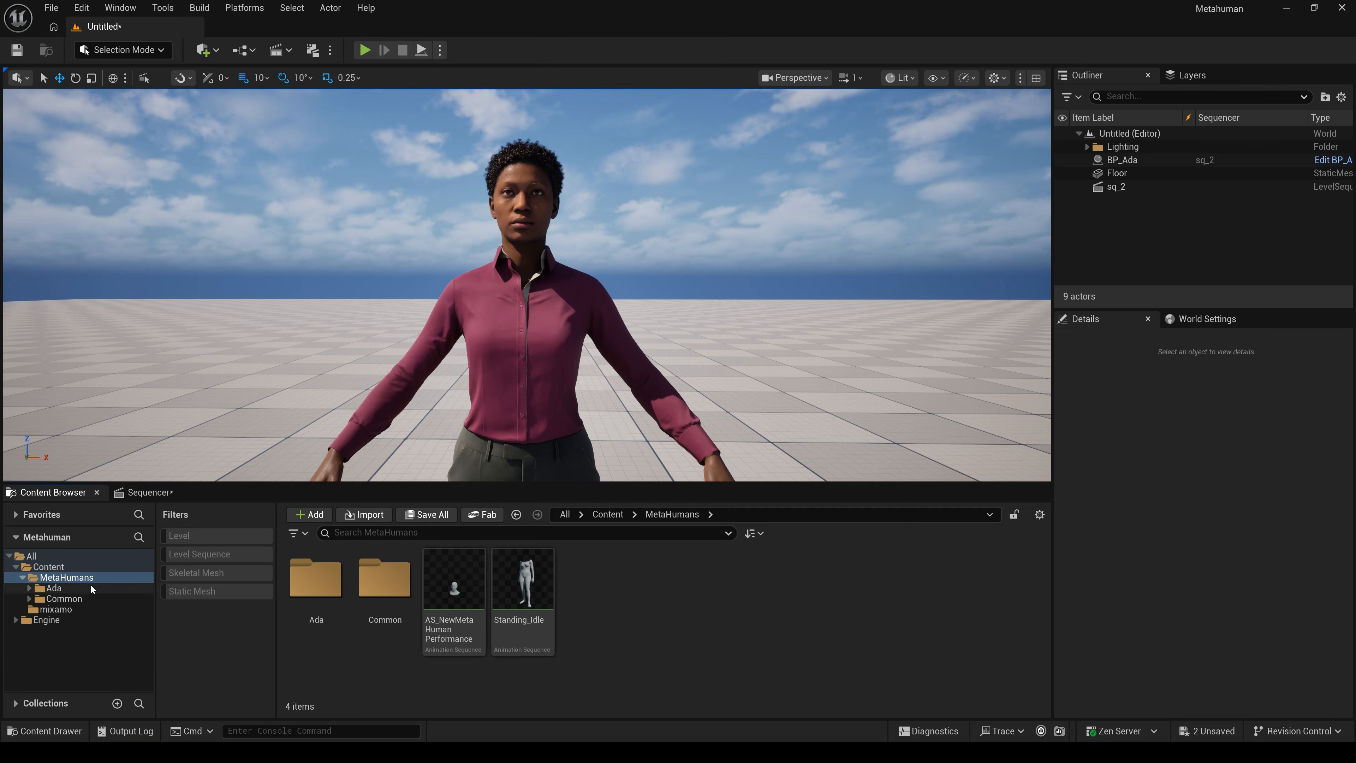
left_click(48, 566)
right_click(870, 593)
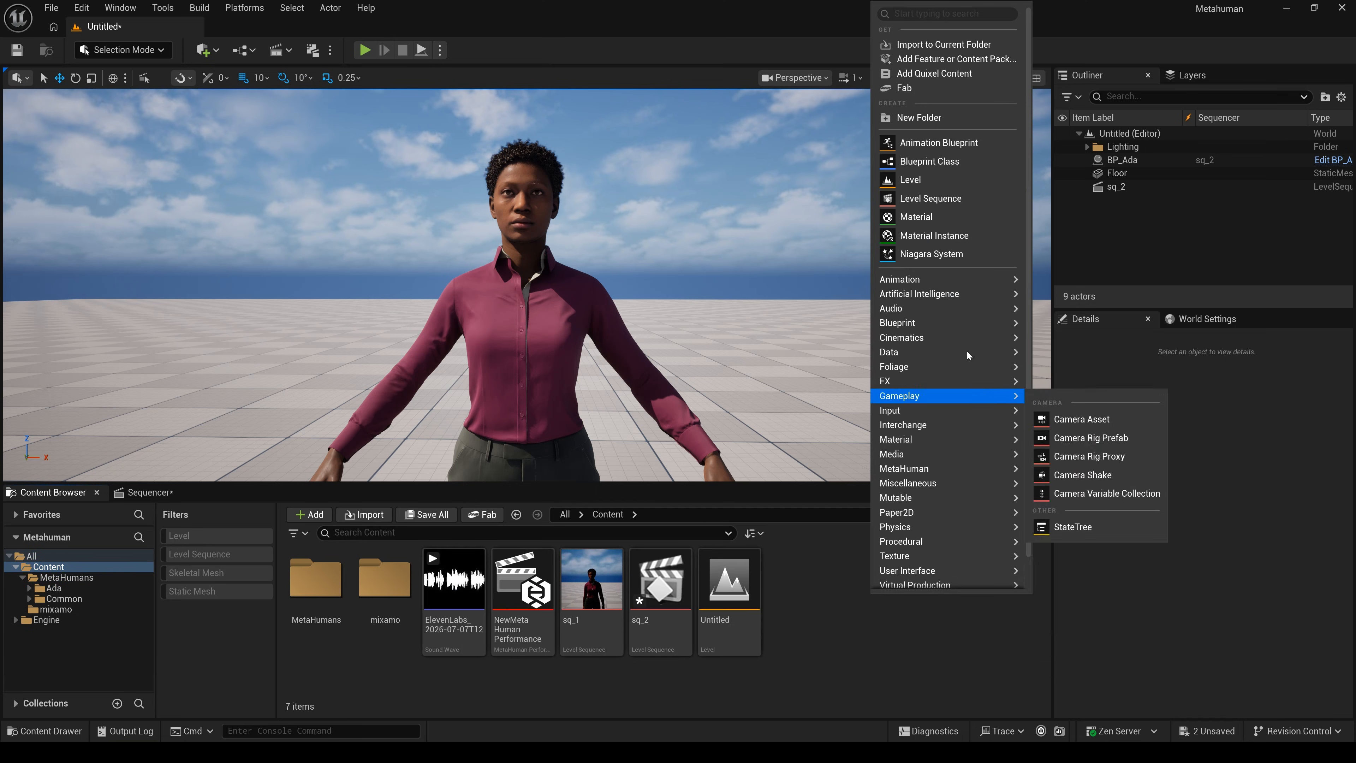
scroll(932, 471, "down", 1)
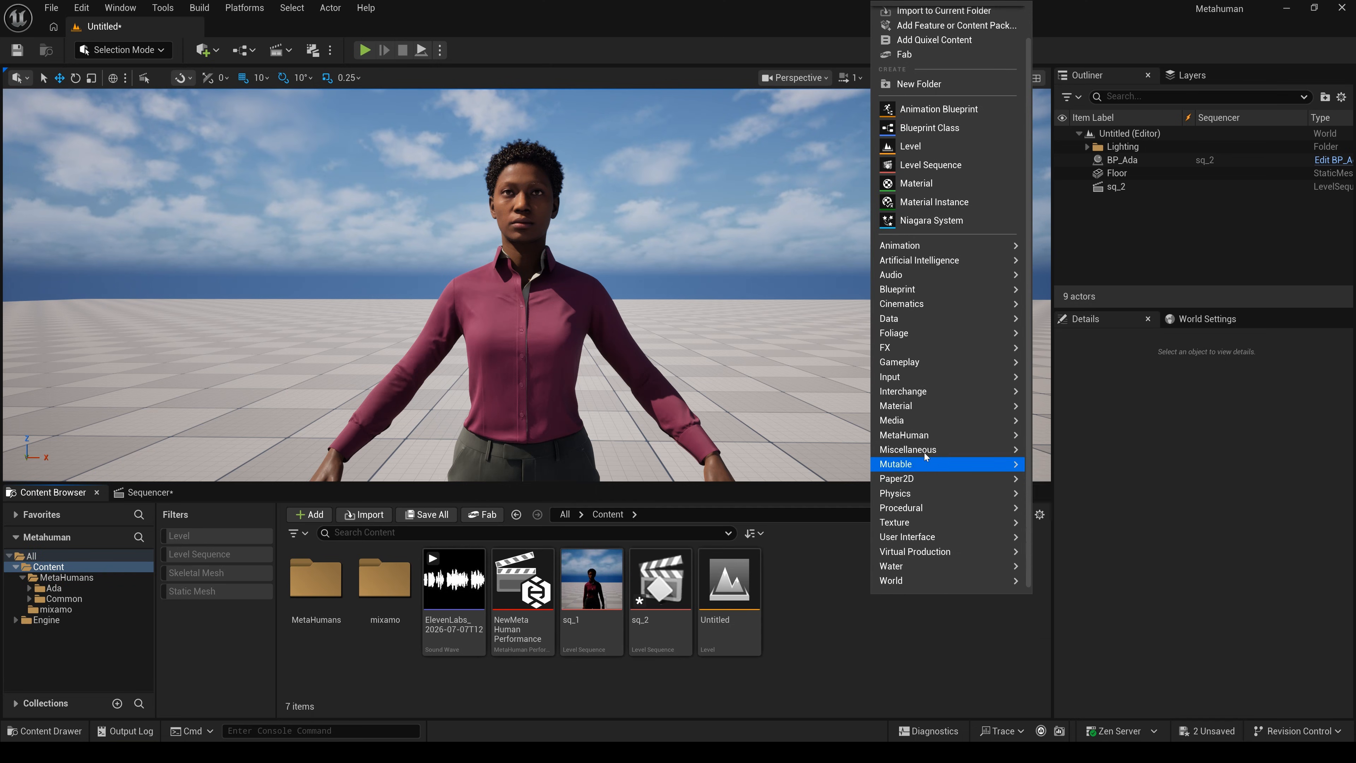
mouse_move(929, 437)
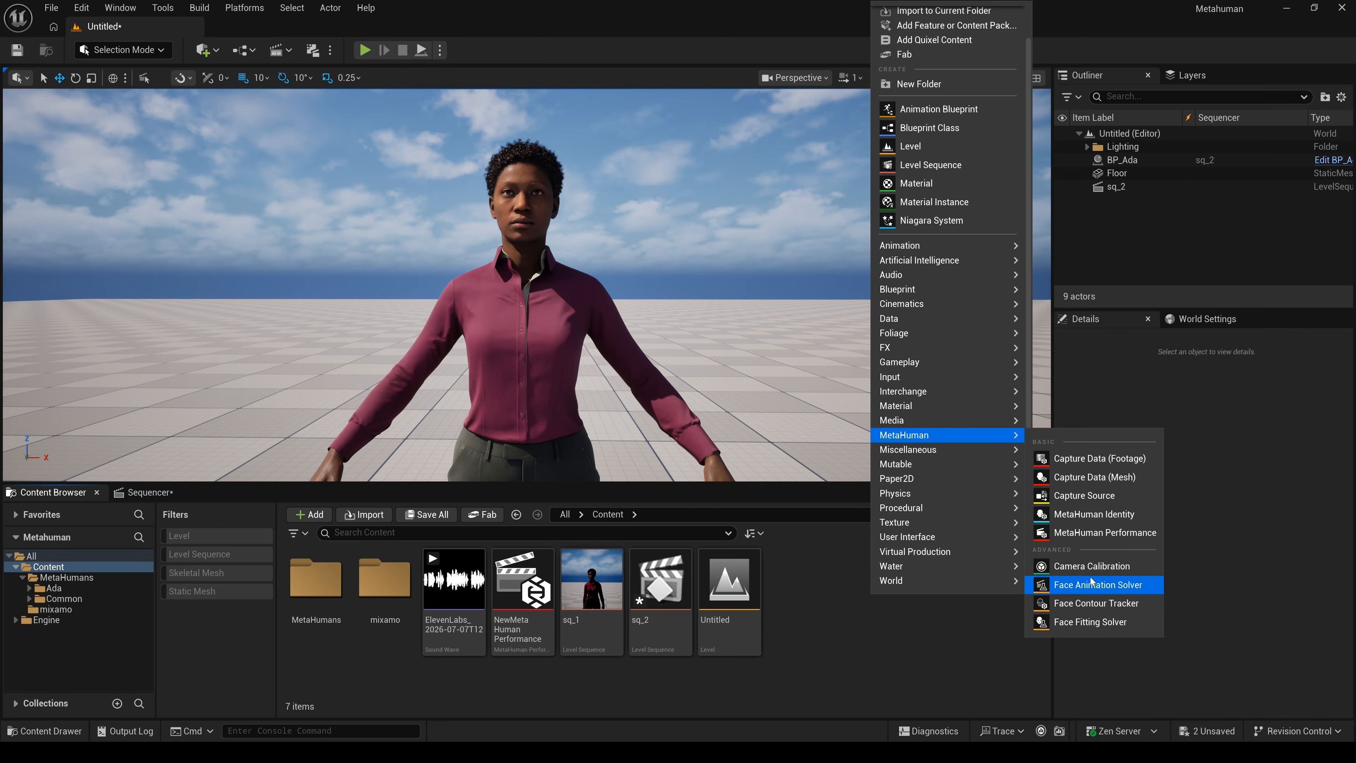
left_click(1096, 533)
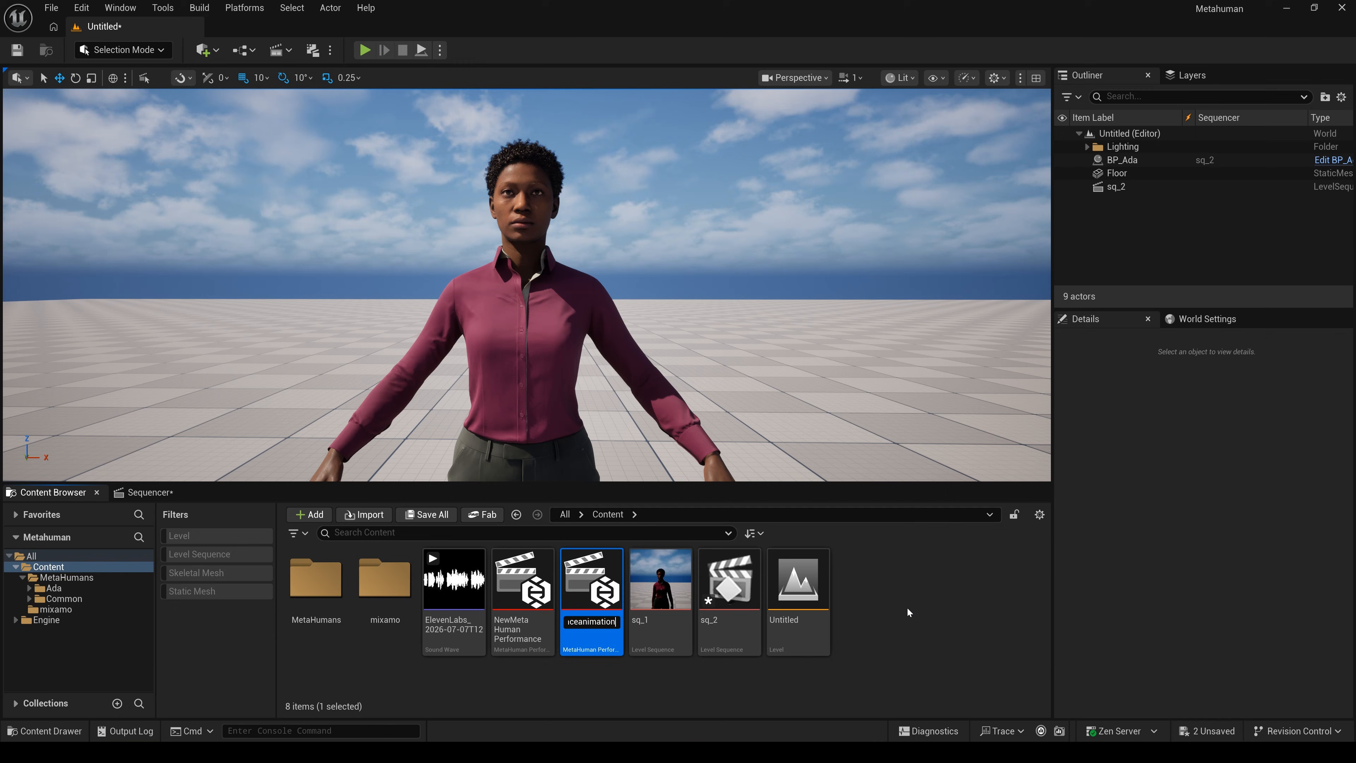
key("Return")
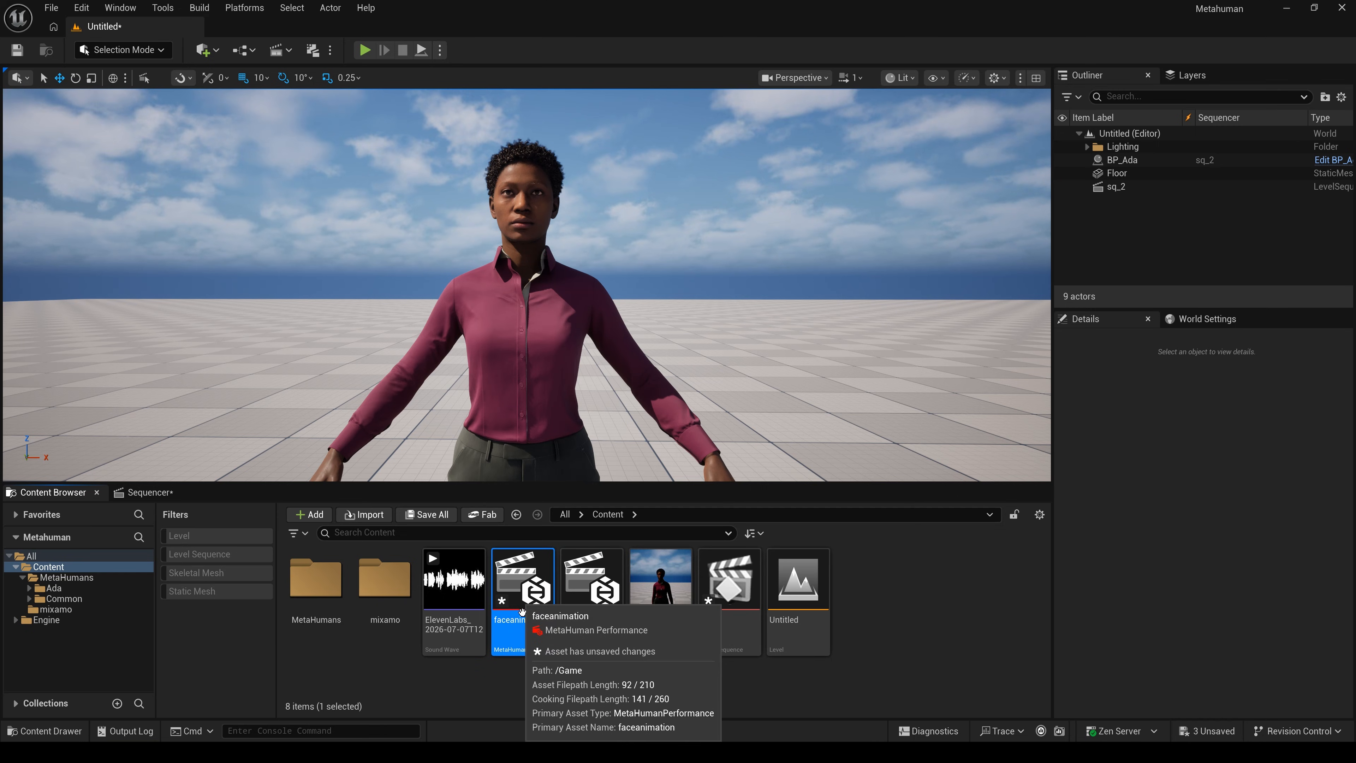
- Open faceanimation in a maximized editor and set its Input Type to Audio
double_click(534, 590)
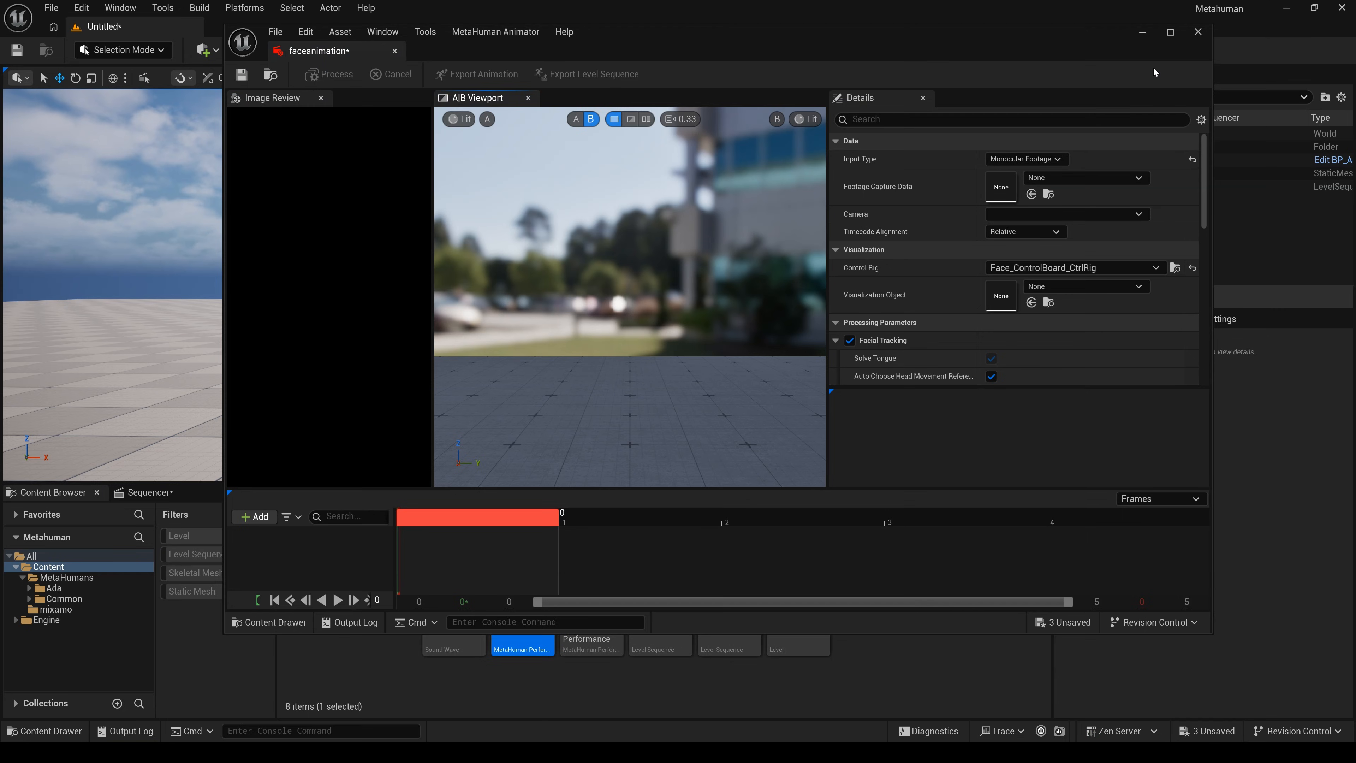
left_click_drag(1096, 36, 1059, 39)
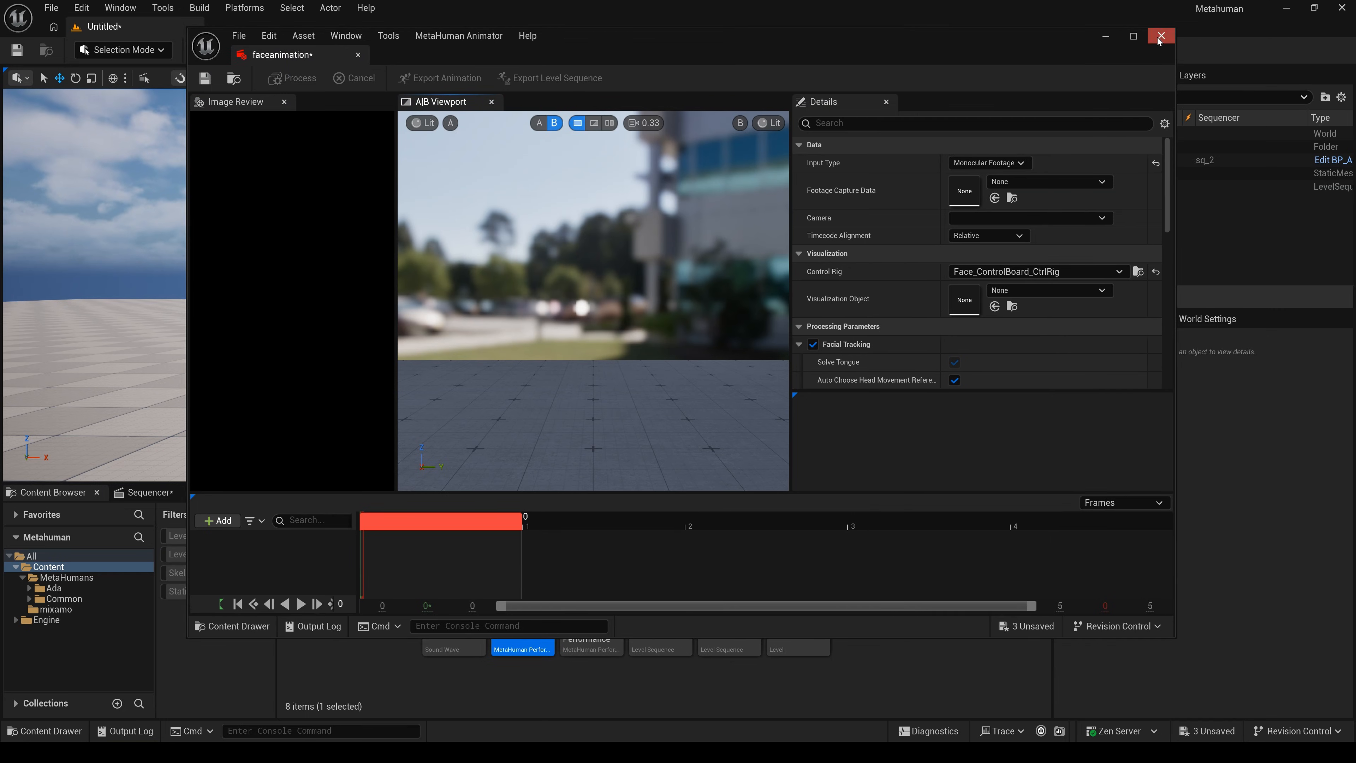
left_click(1134, 35)
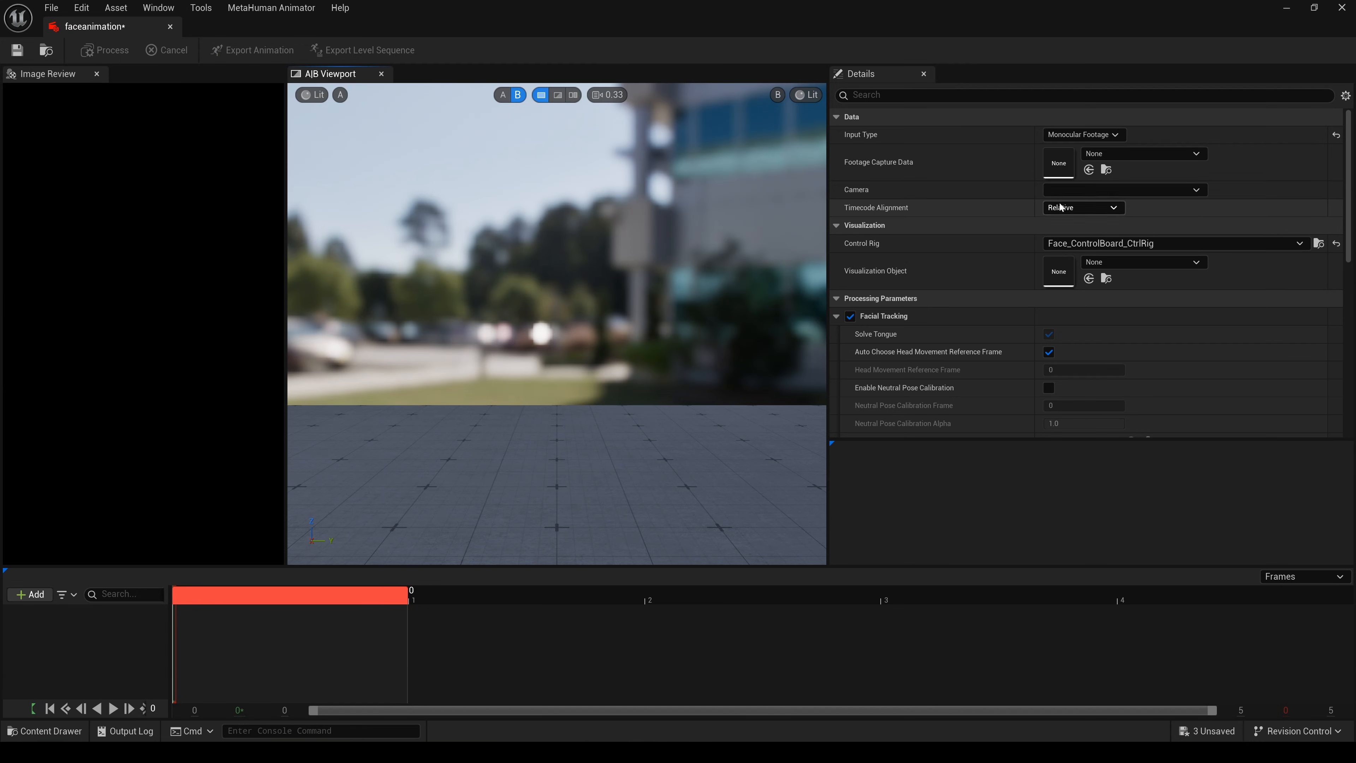
left_click(1196, 154)
left_click(1197, 154)
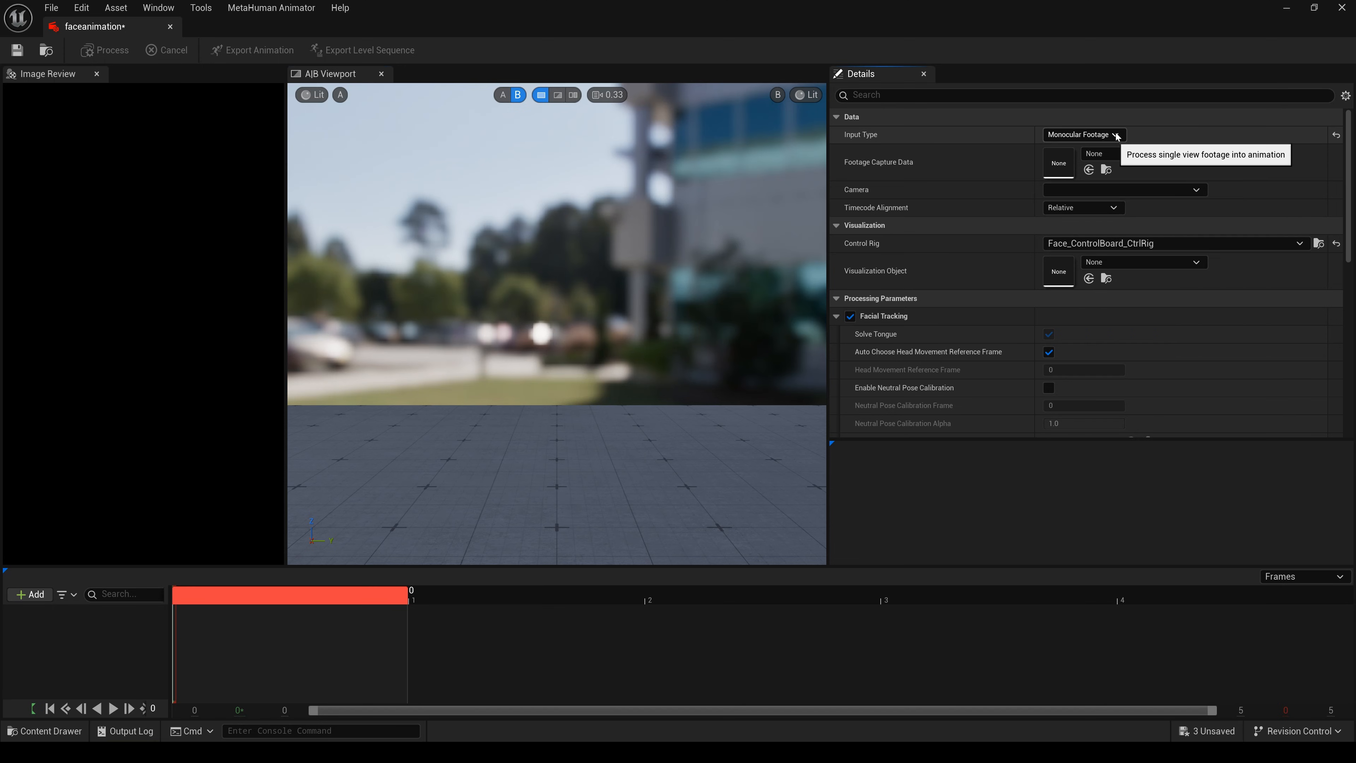
left_click(1081, 134)
left_click(1058, 161)
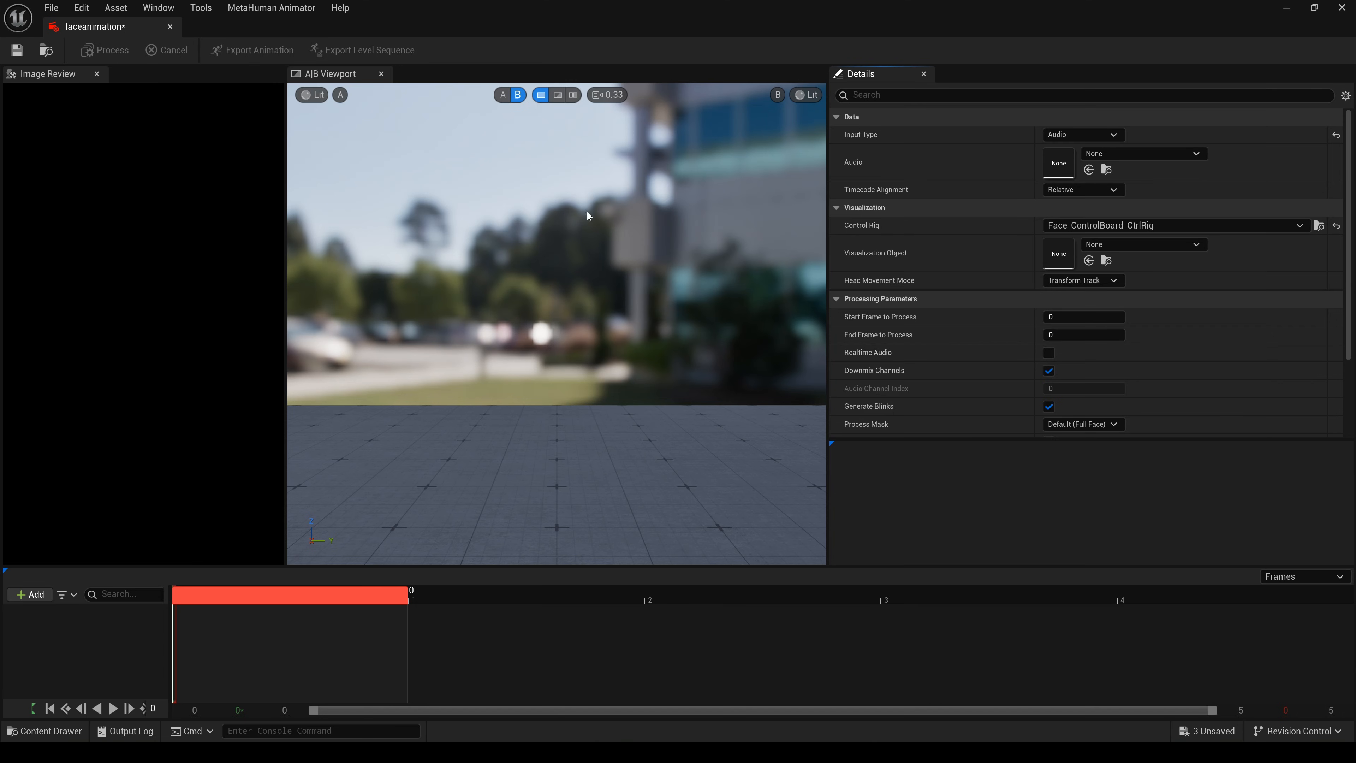
- Assign the ElevenLabs sound wave to the performance's Audio slot
left_click(1311, 10)
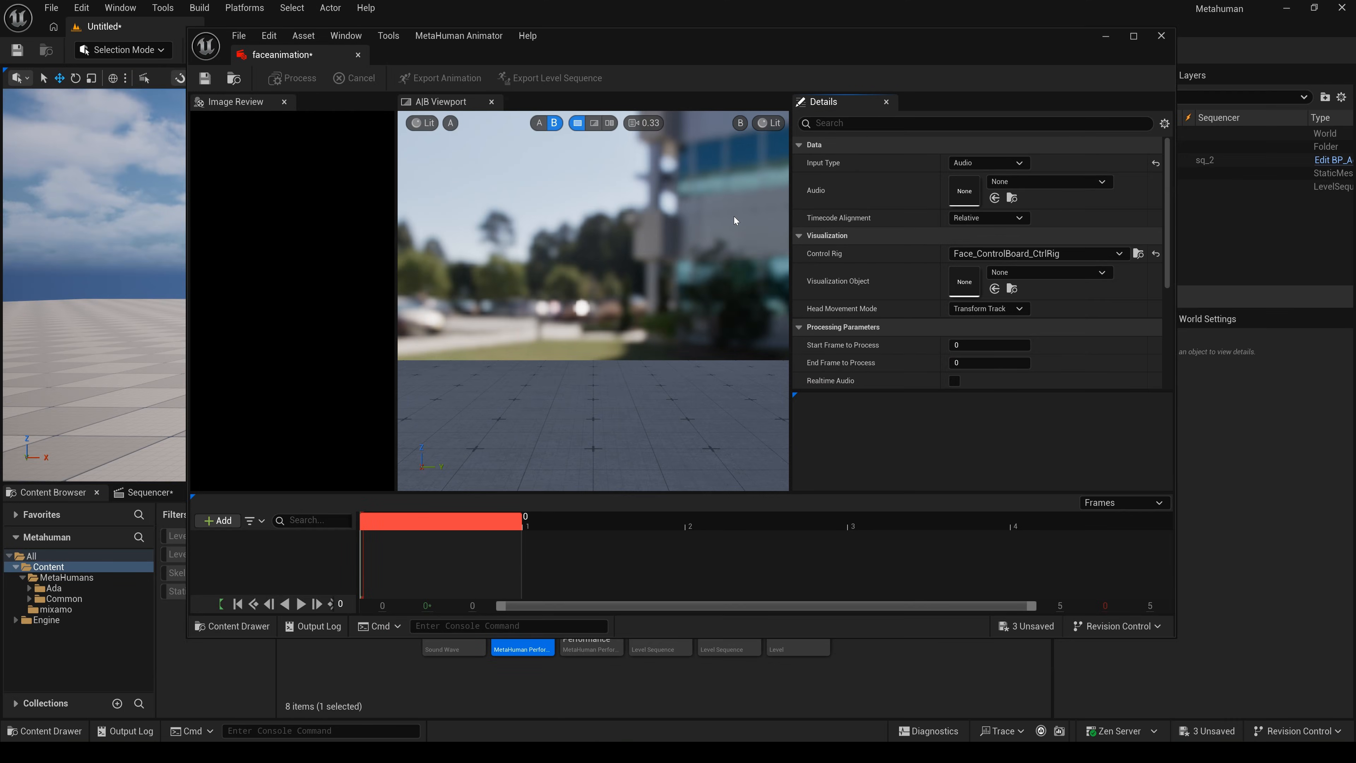
left_click_drag(755, 29, 724, 21)
left_click(448, 593)
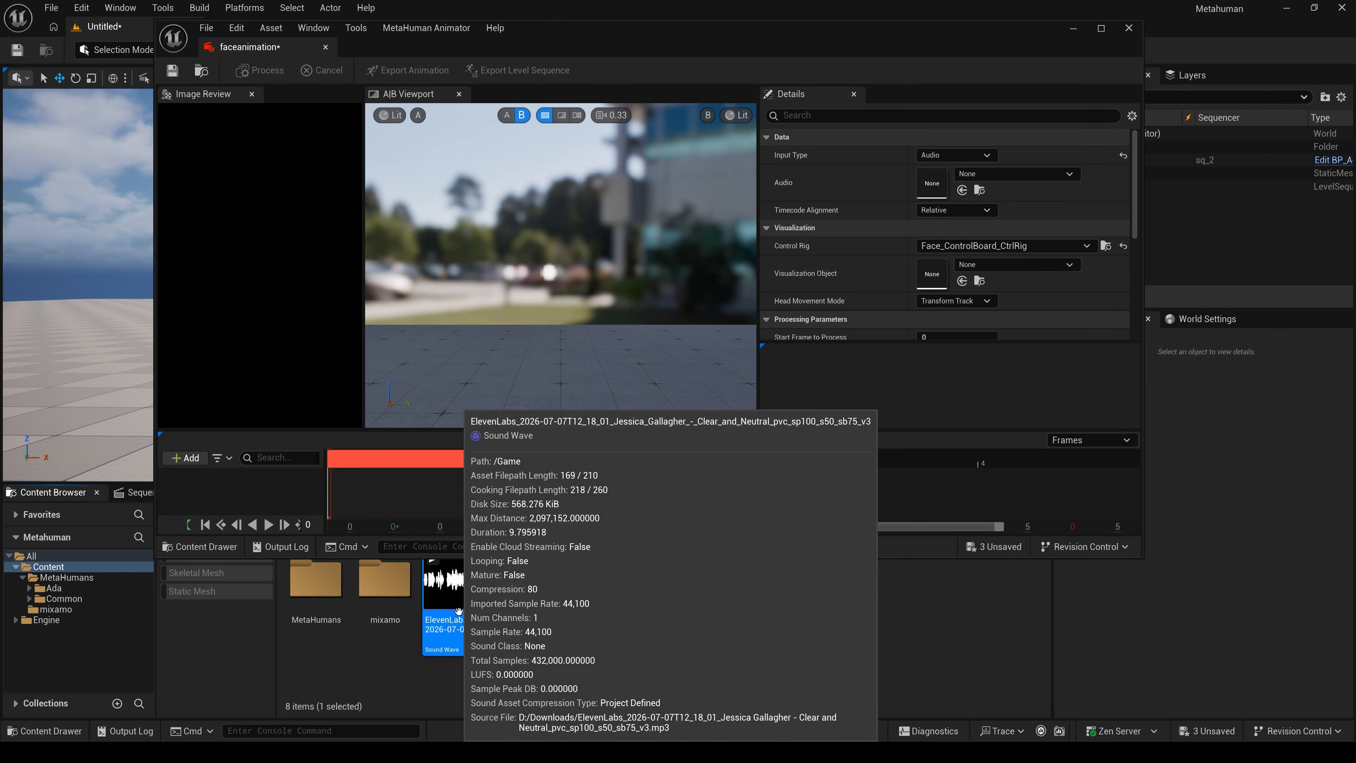
left_click_drag(449, 597, 935, 185)
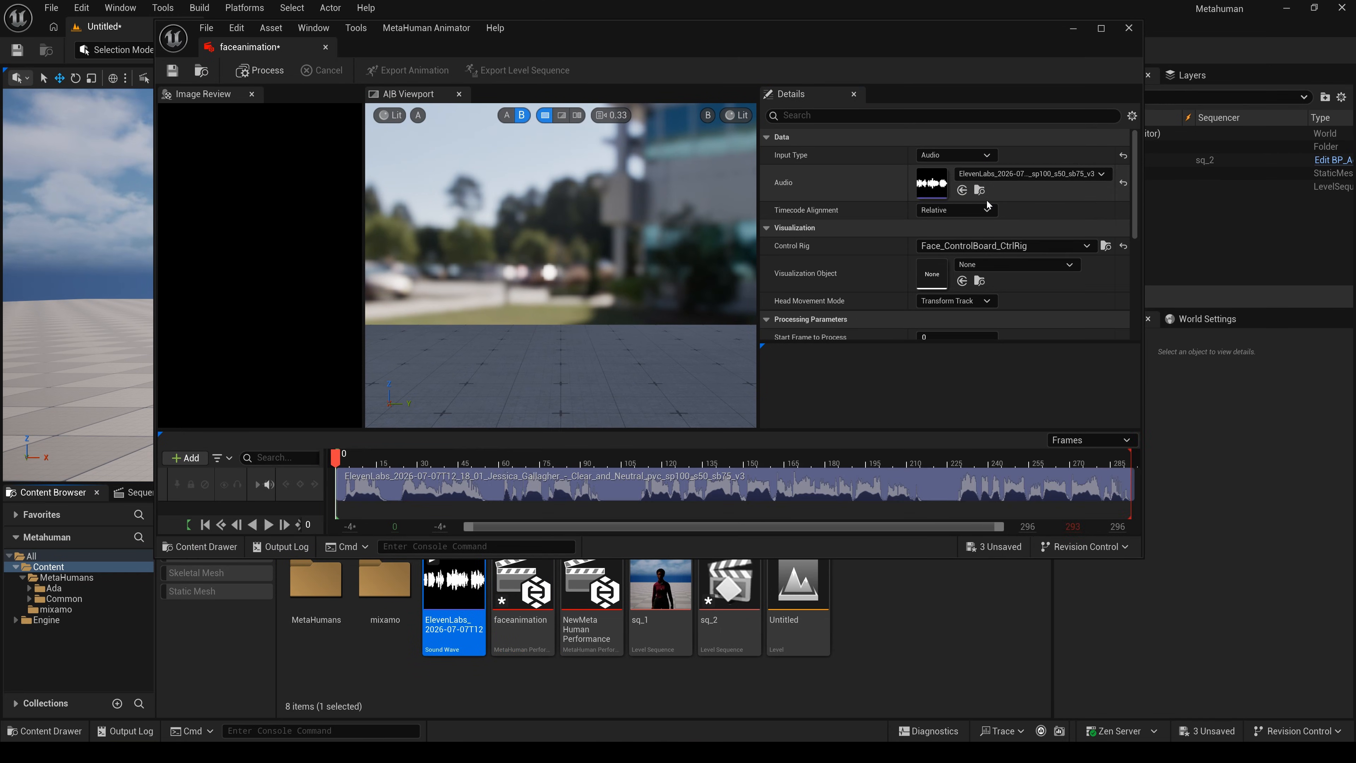
left_click(1102, 29)
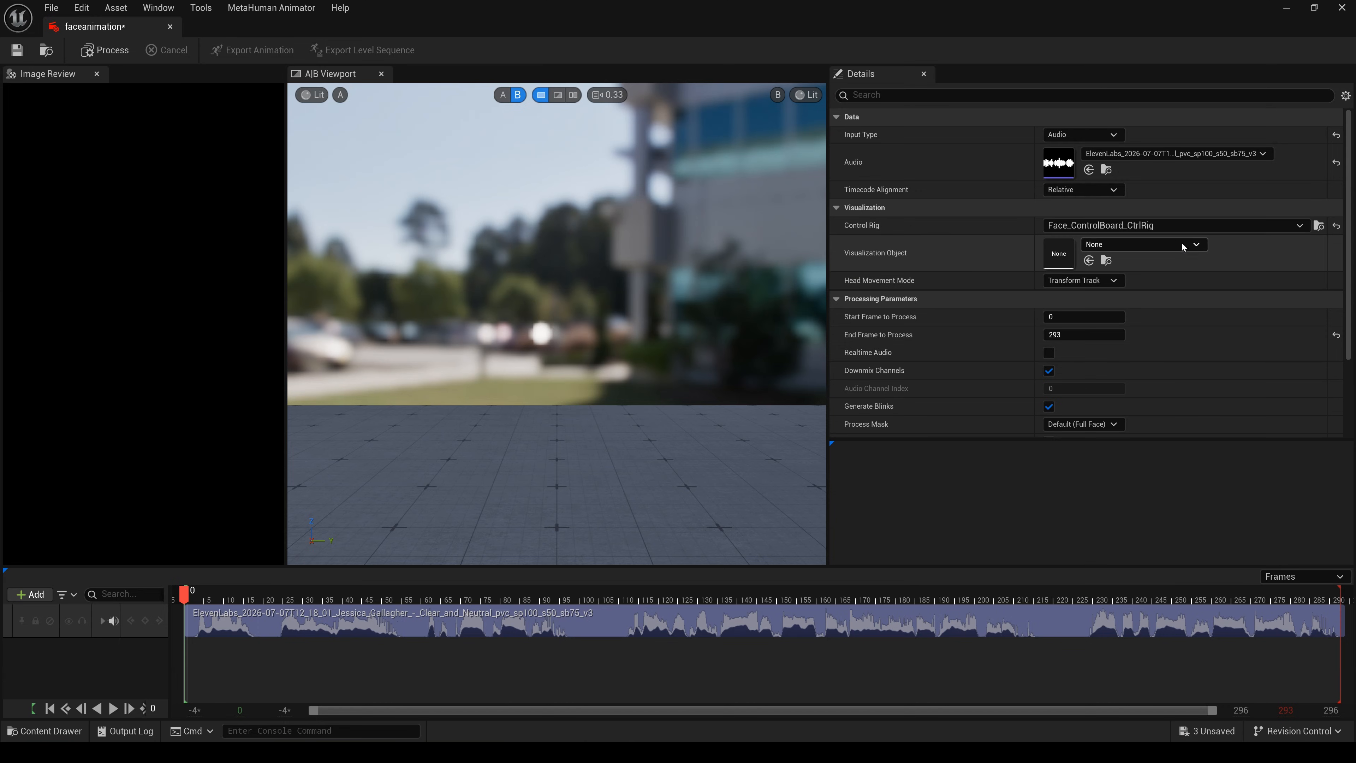
- Set the Visualization Object to Ada_FaceMesh and accept the audio clock source
left_click(1197, 244)
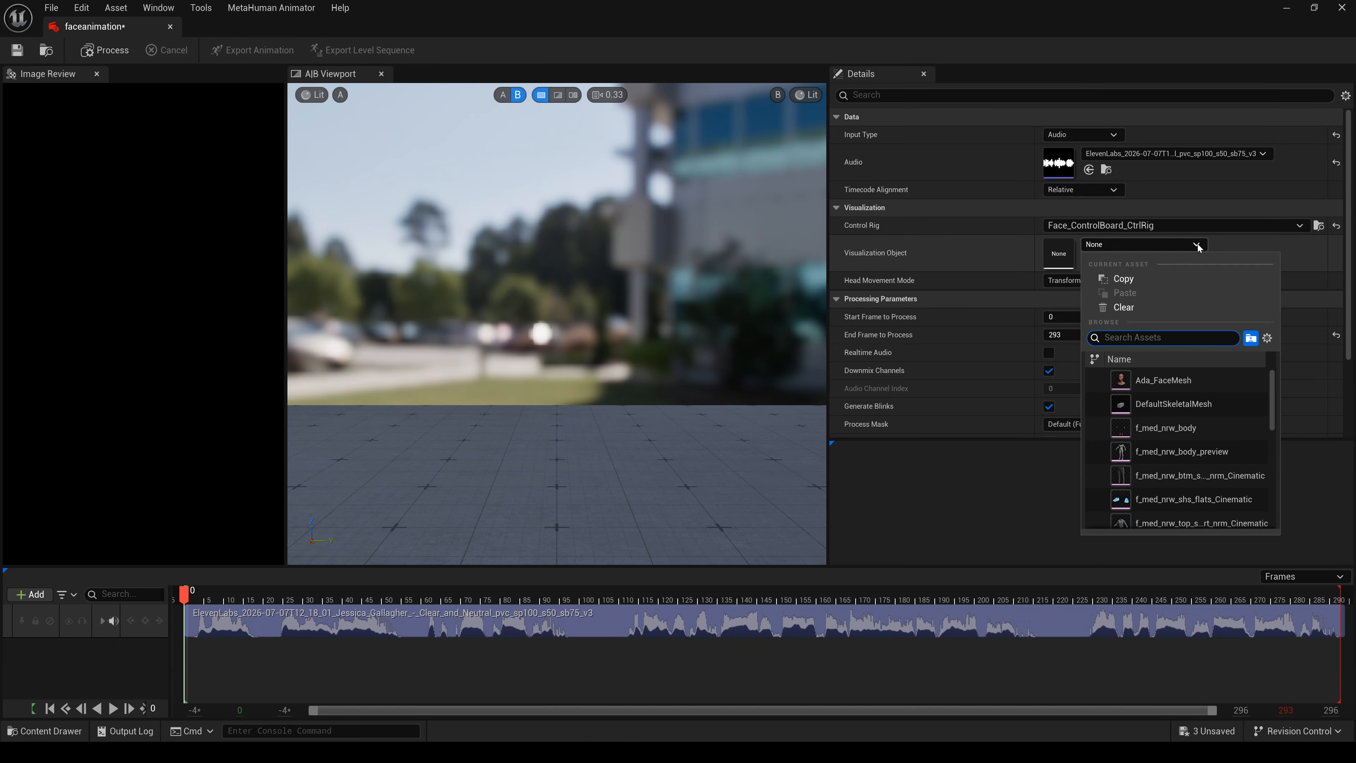
left_click(1168, 381)
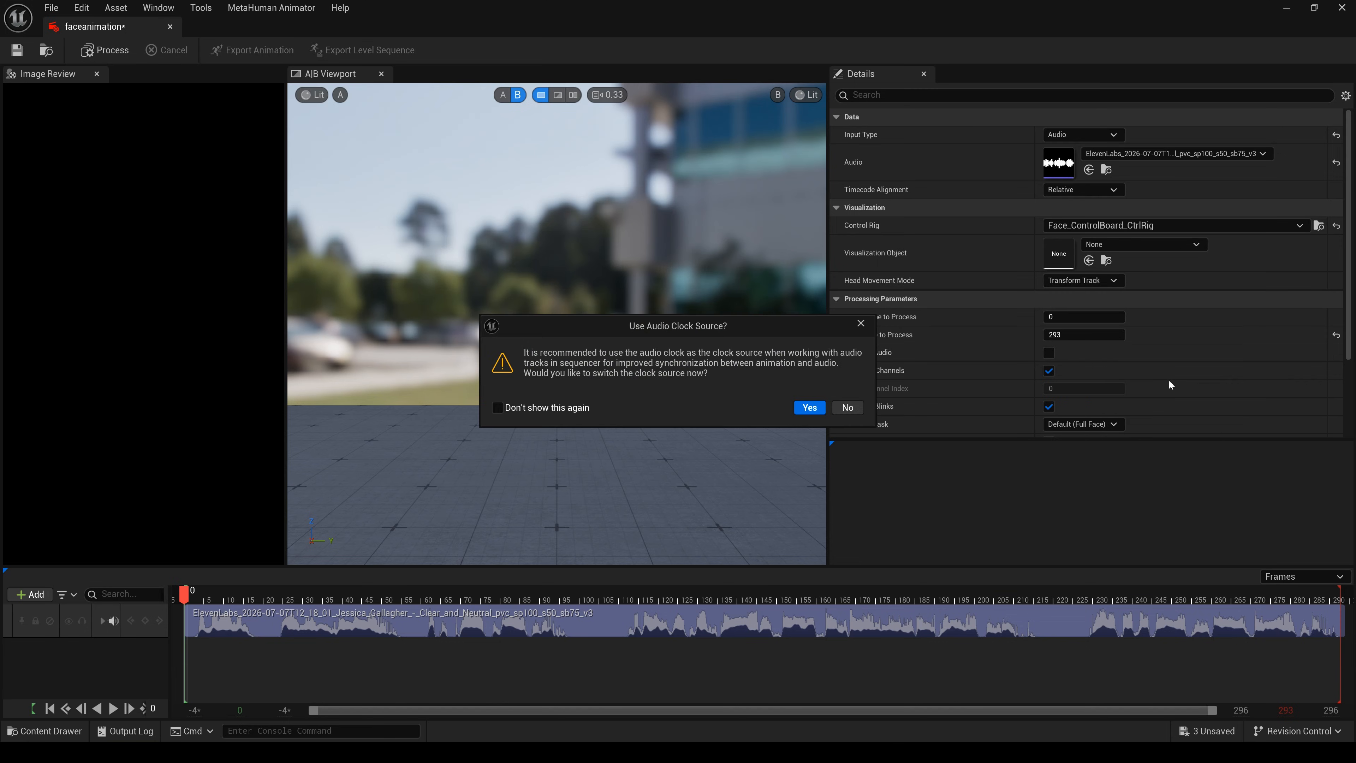
left_click(810, 406)
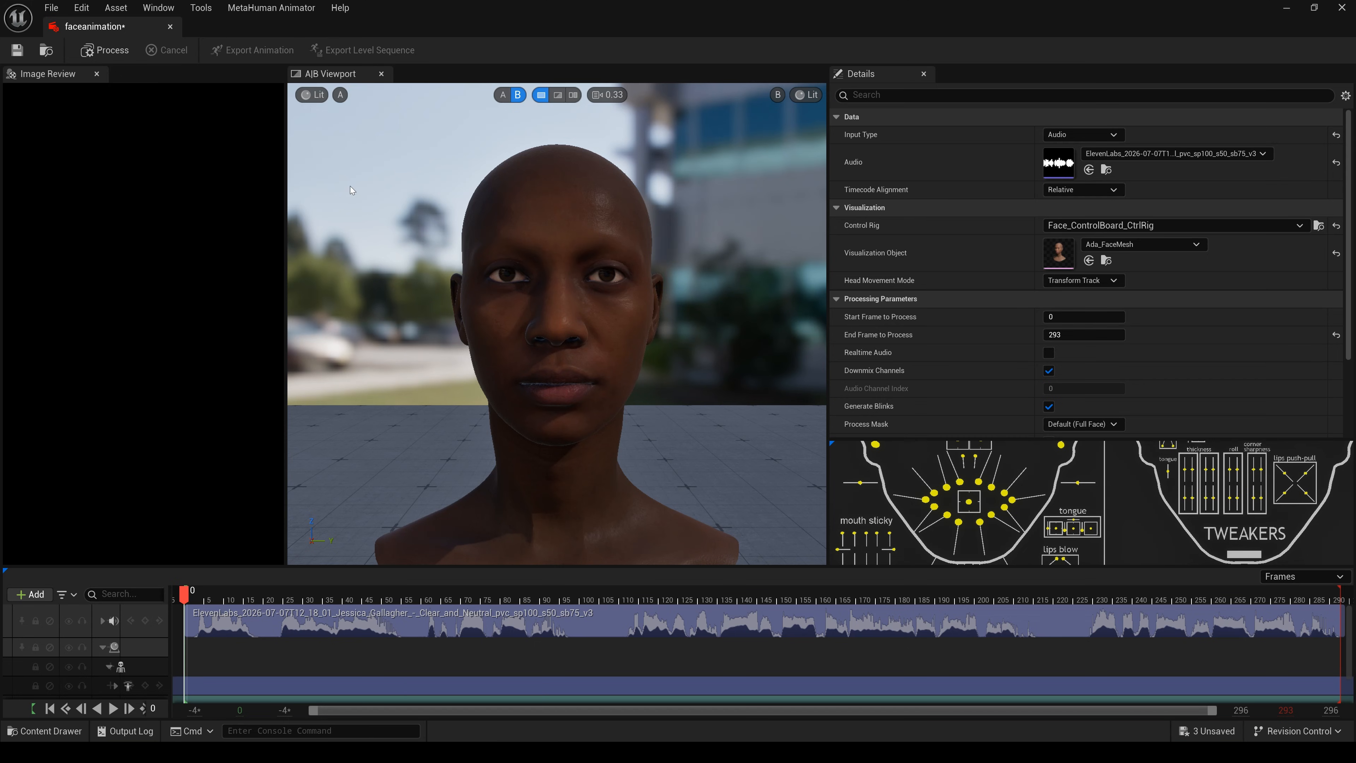
- Process the ElevenLabs audio into face animation and play it back through frame 292
left_click(112, 54)
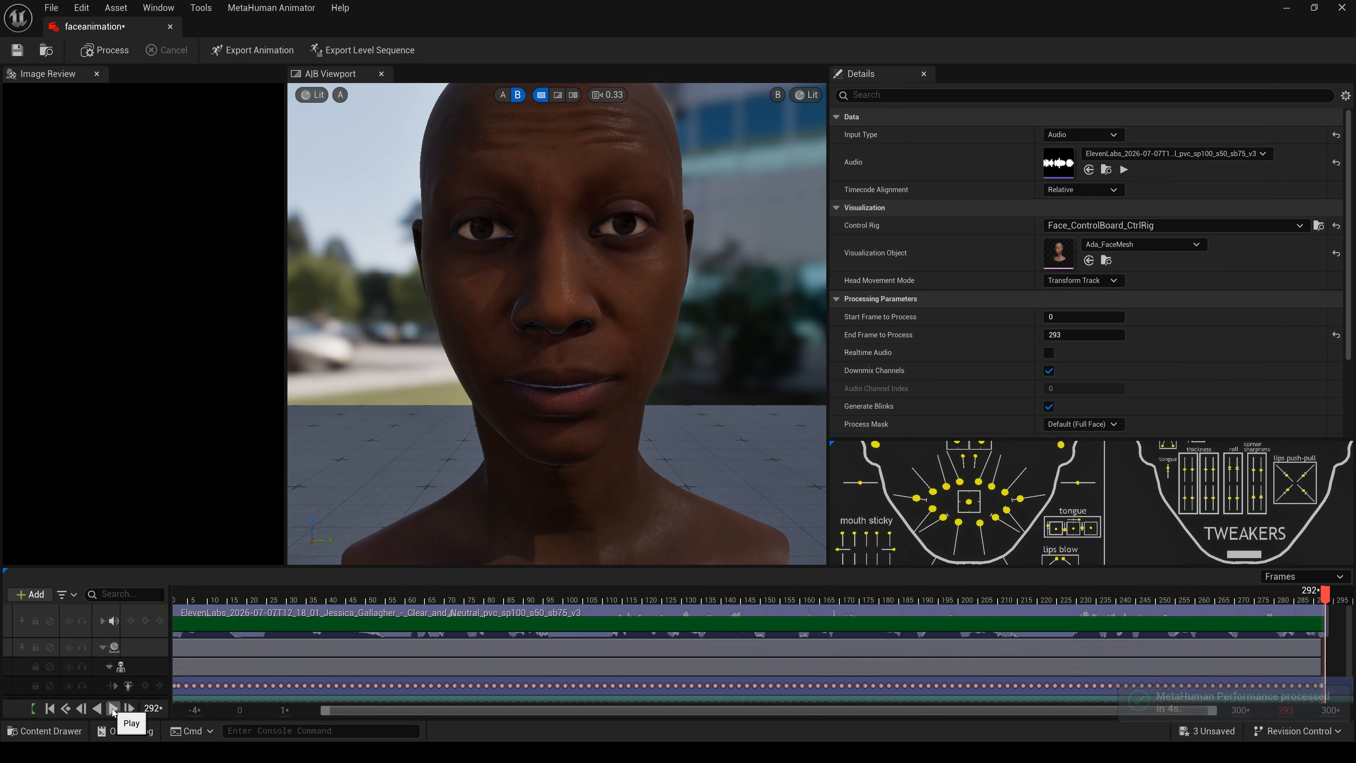
left_click(113, 709)
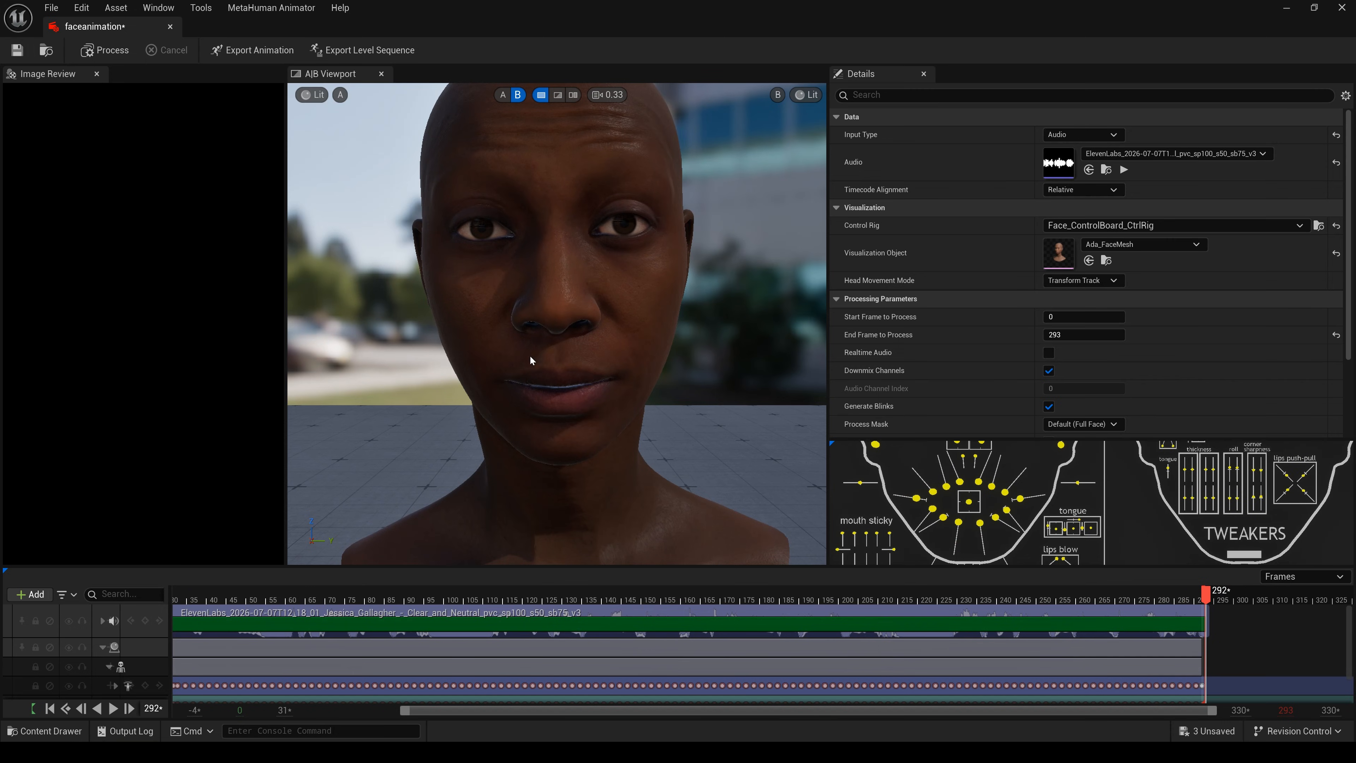
- Export the face animation as AS_faceanimation into Content/MetaHumans with 293 keys at 30 Hz
left_click(256, 51)
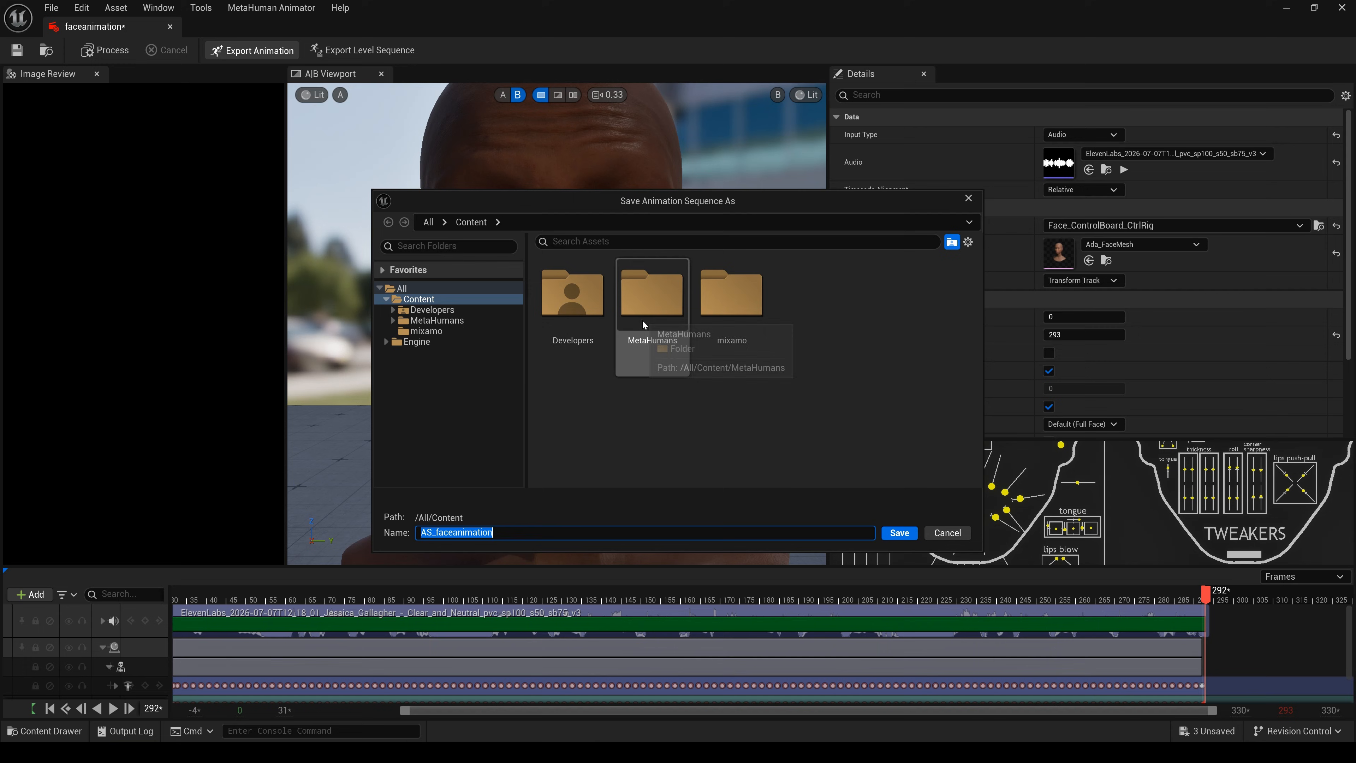
double_click(650, 302)
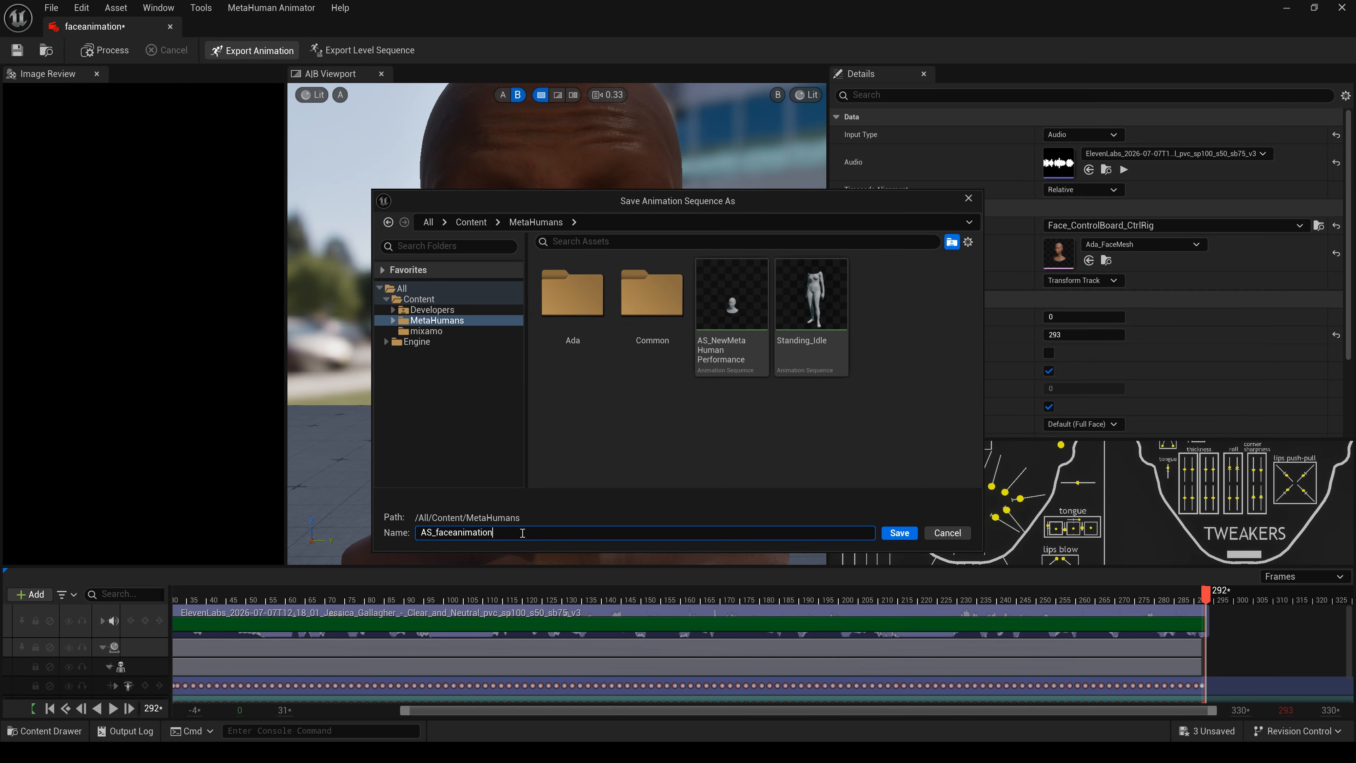
left_click(900, 534)
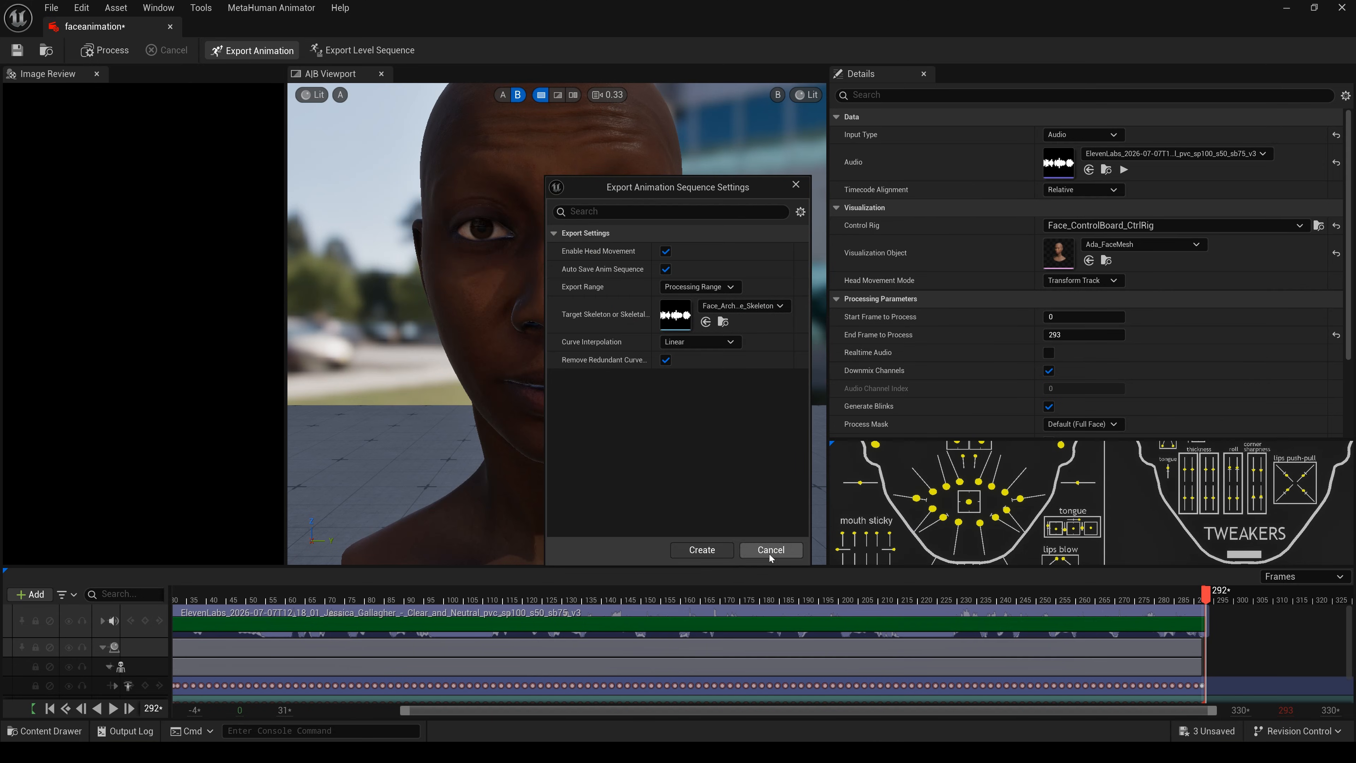
left_click(716, 550)
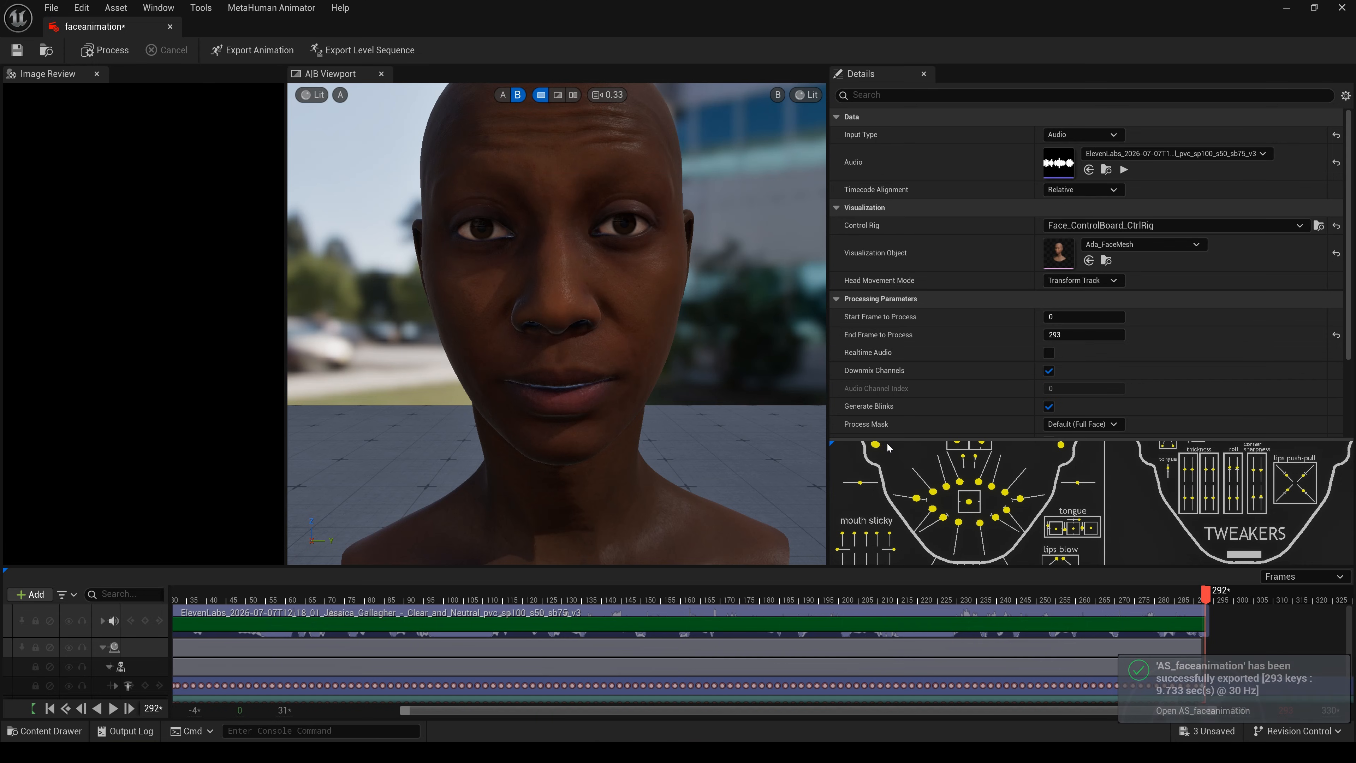
- Close the faceanimation editor and return to BP_Ada's tracks in the sq_2 timeline
left_click(1341, 7)
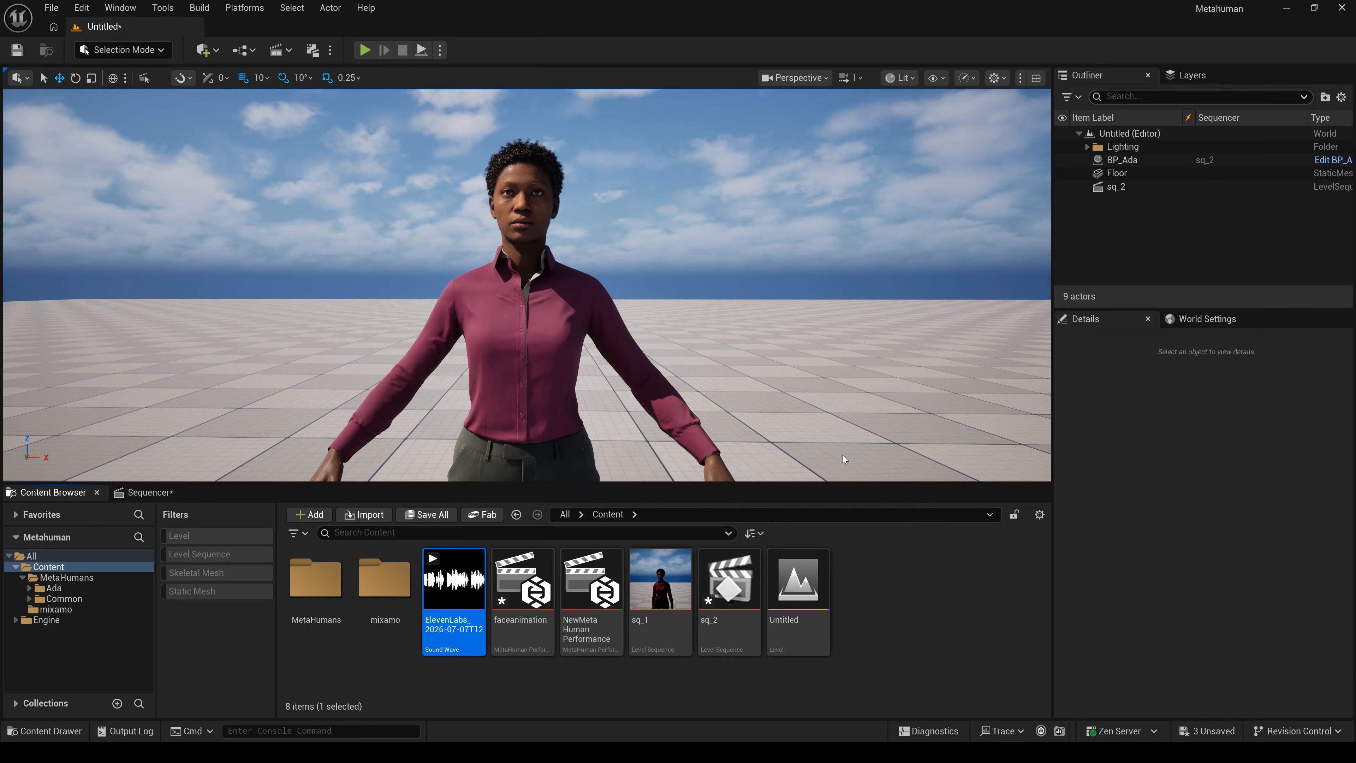
left_click(164, 493)
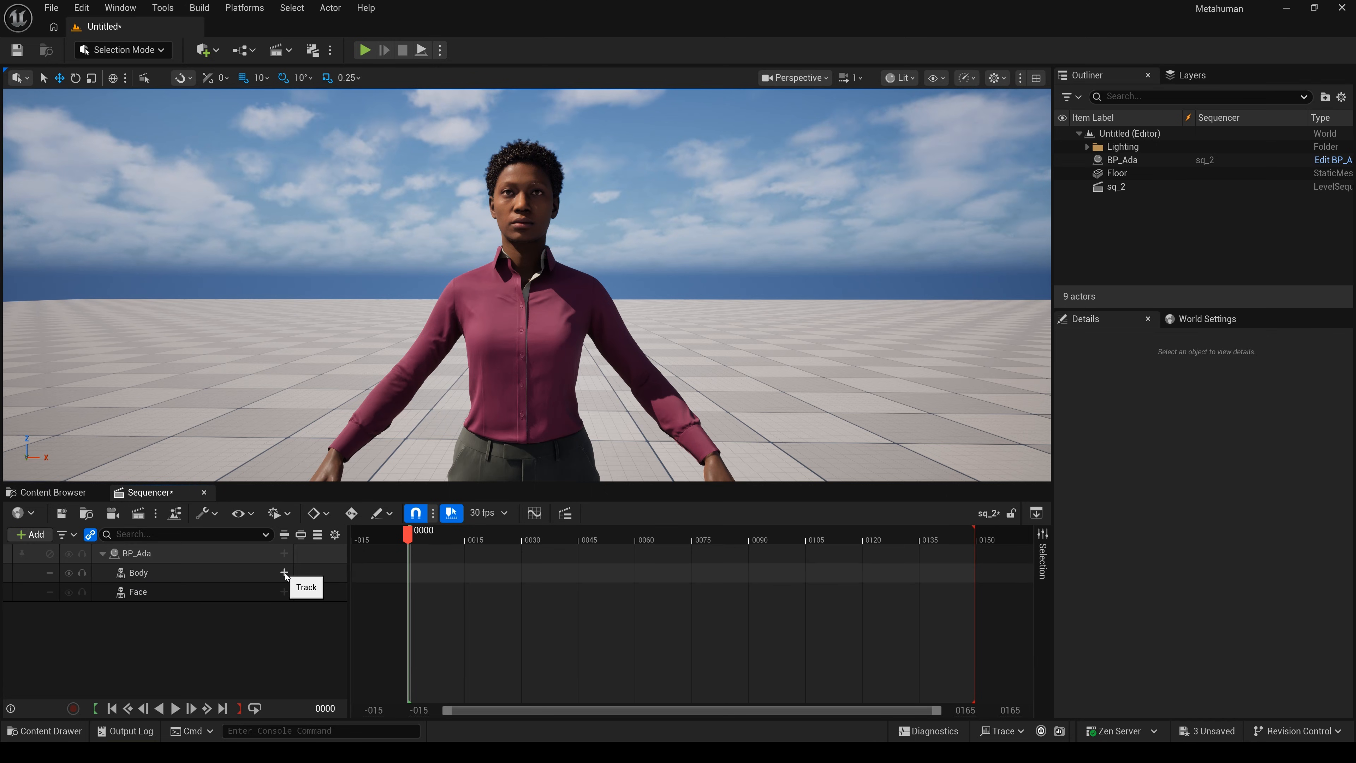
left_click(283, 591)
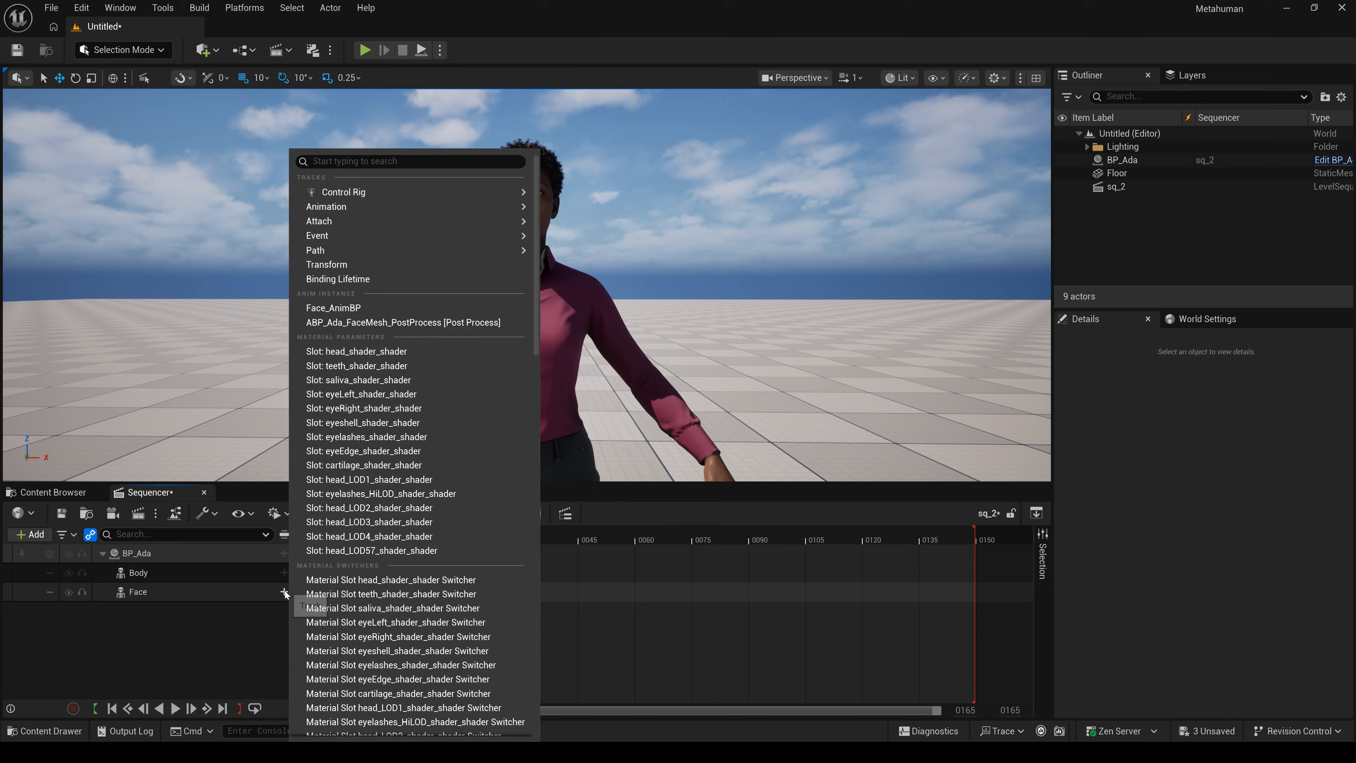
left_click(627, 510)
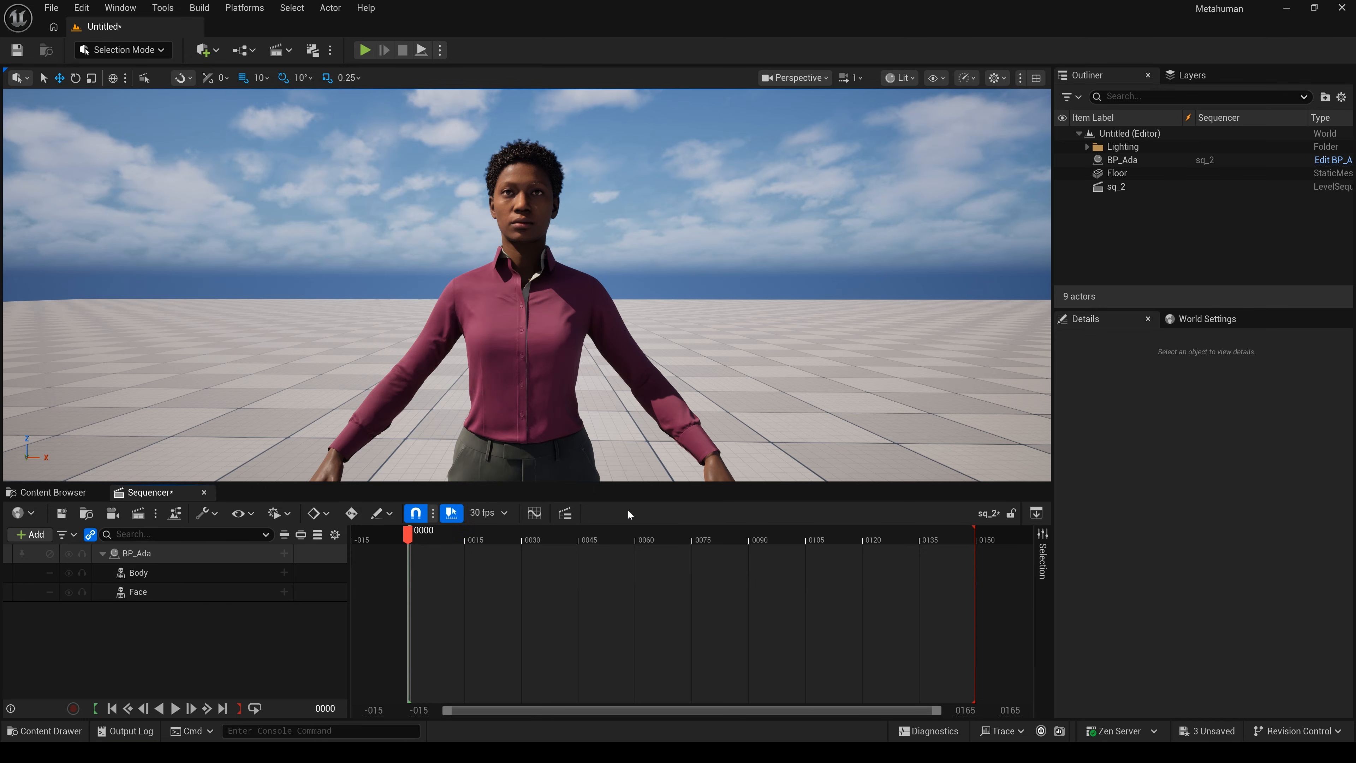
- Add a Standing_Idle animation track to Ada's Body row
left_click(284, 574)
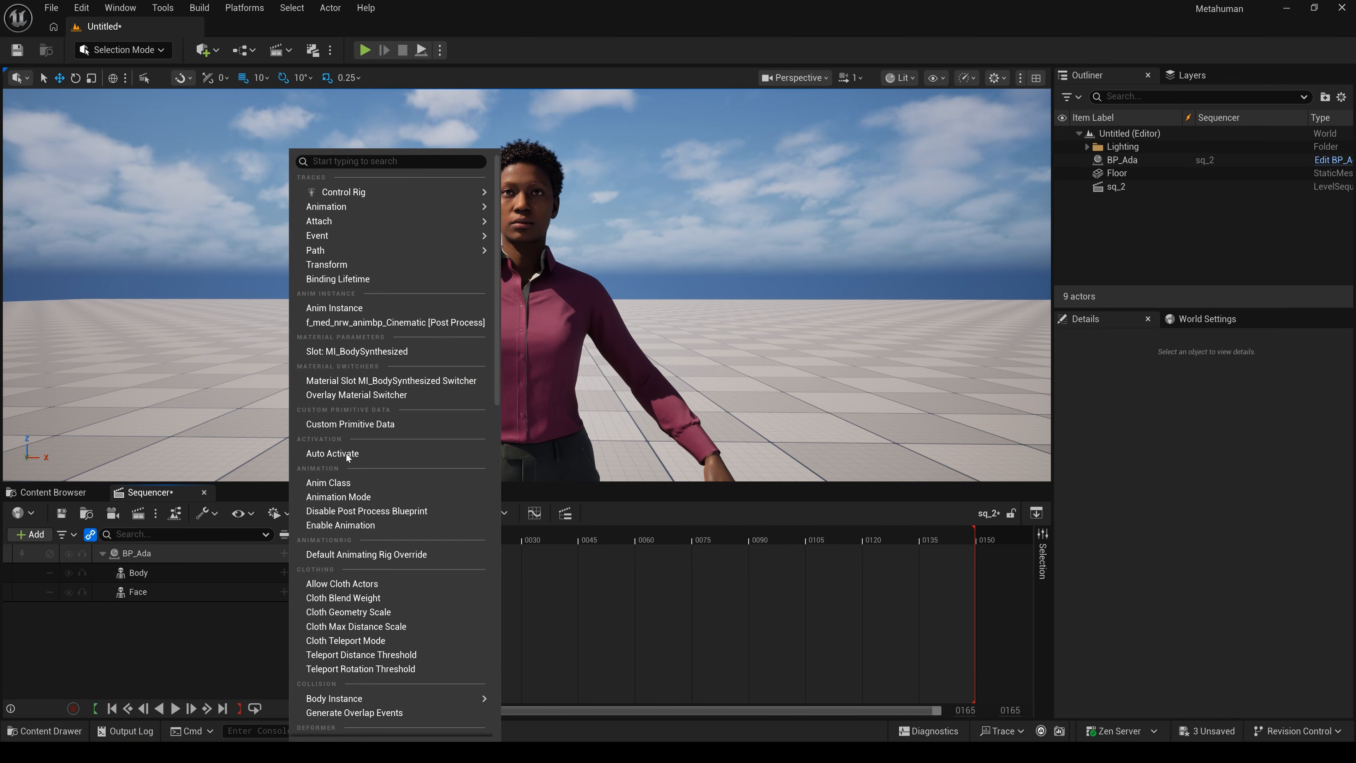
mouse_move(377, 208)
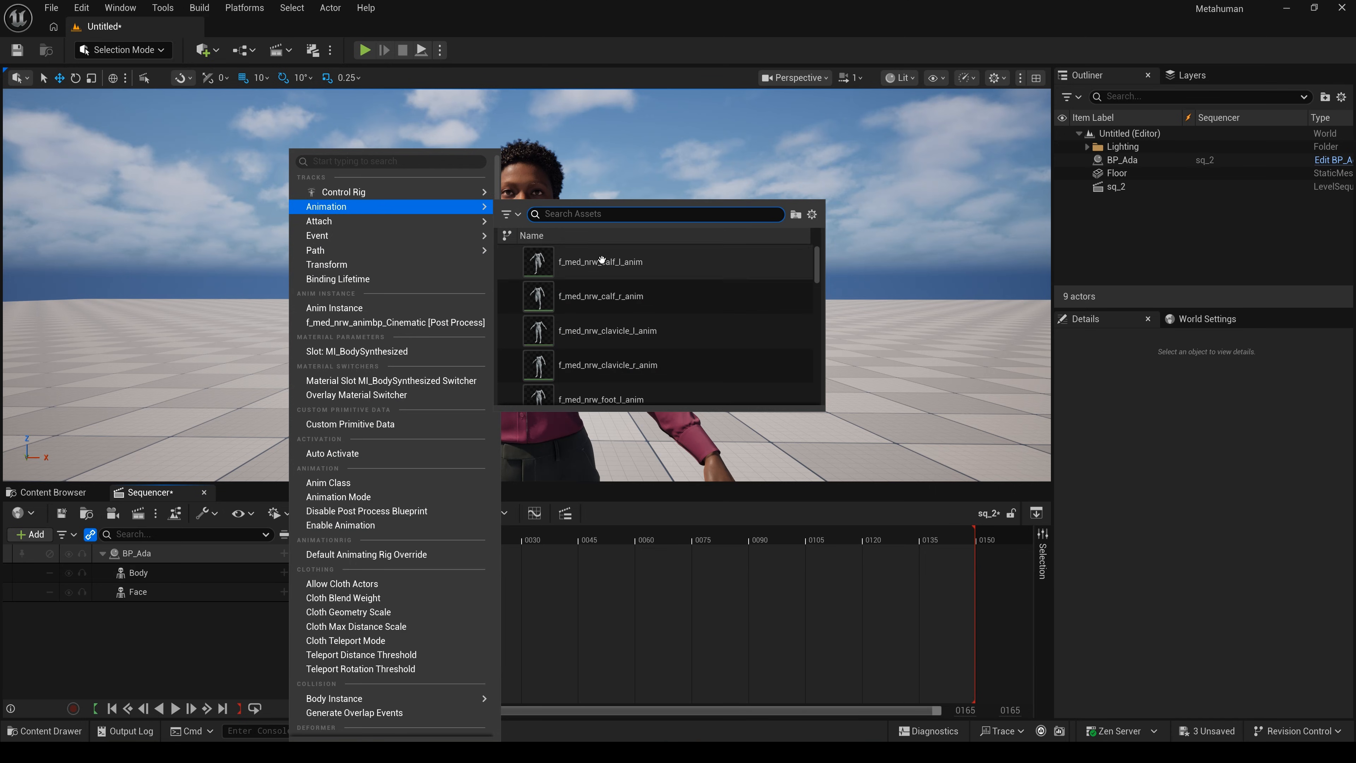
scroll(605, 286, "down", 2)
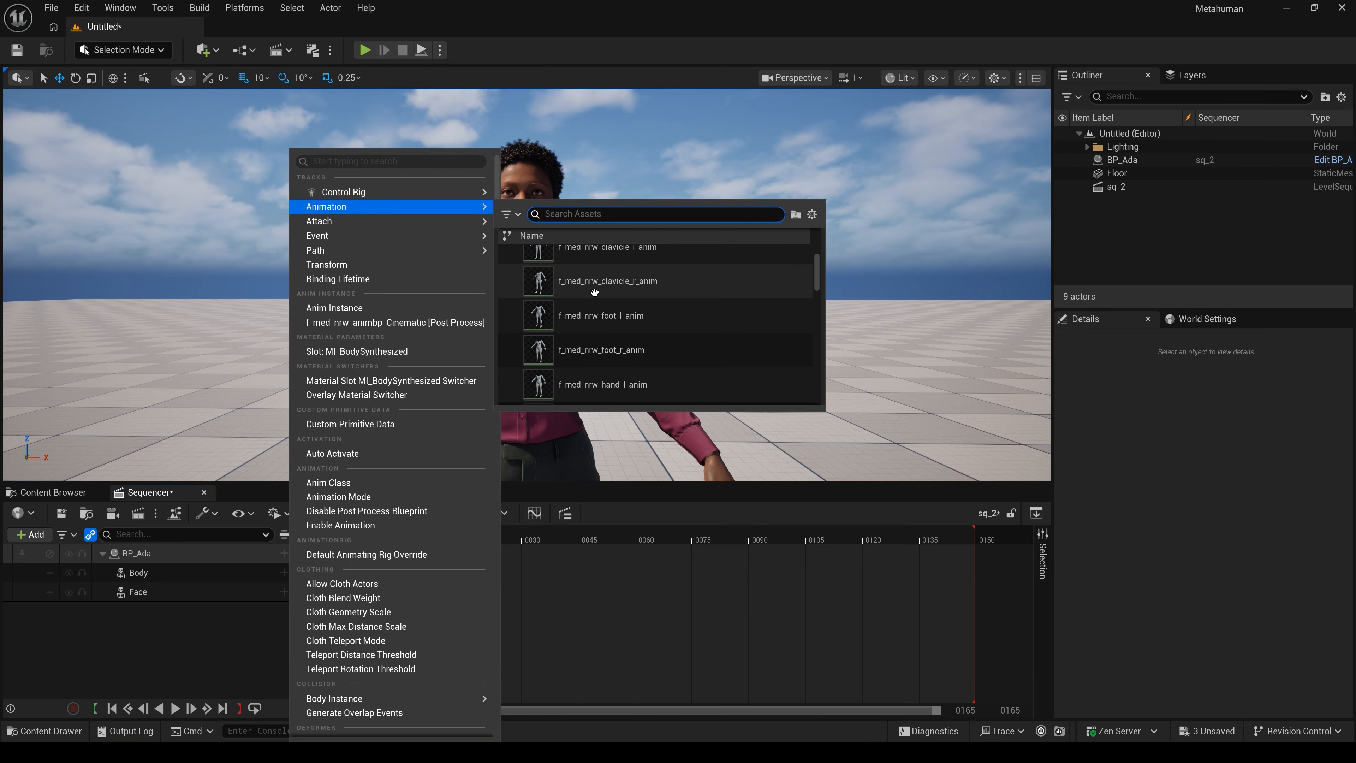
scroll(597, 294, "down", 4)
scroll(596, 295, "down", 2)
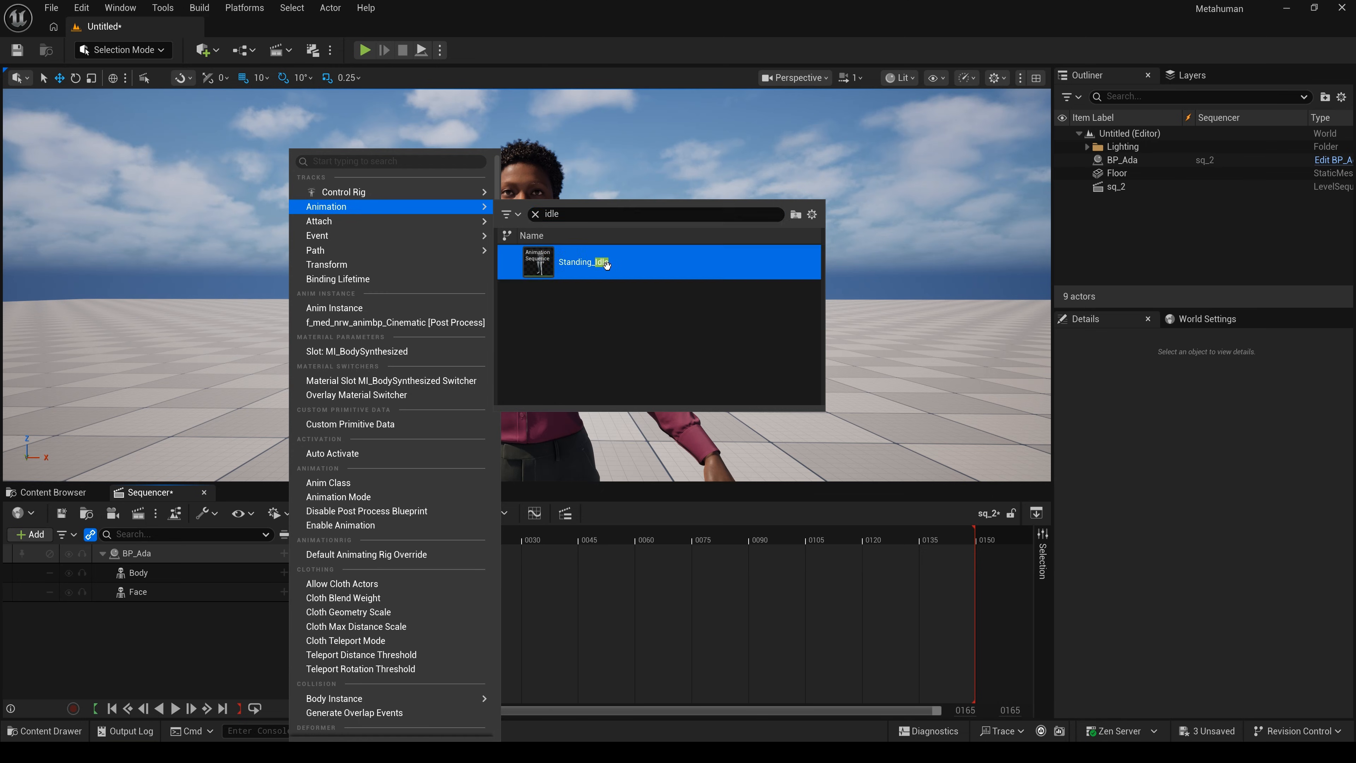
left_click(602, 263)
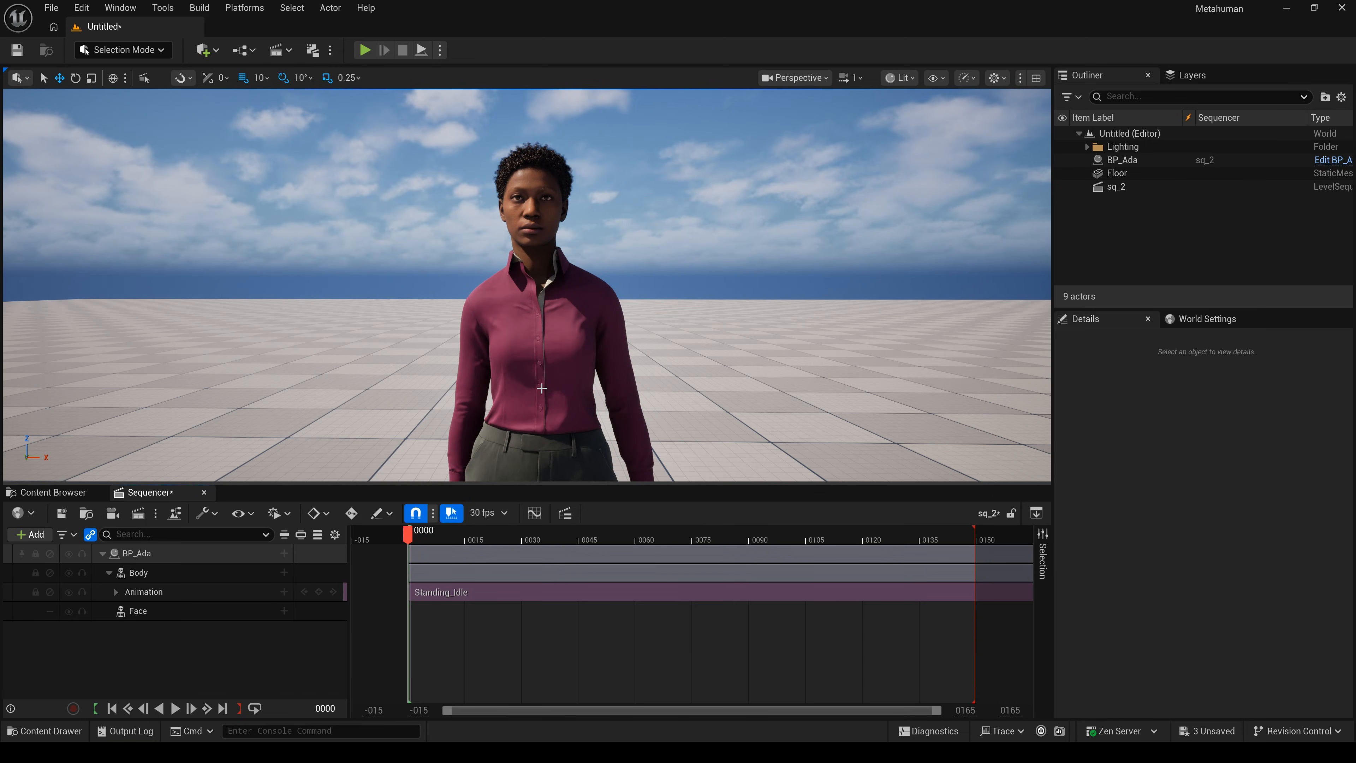
- Put AS_faceanimation on Ada's Face track and preview it, stopping back at frame 0
left_click(284, 612)
mouse_move(393, 78)
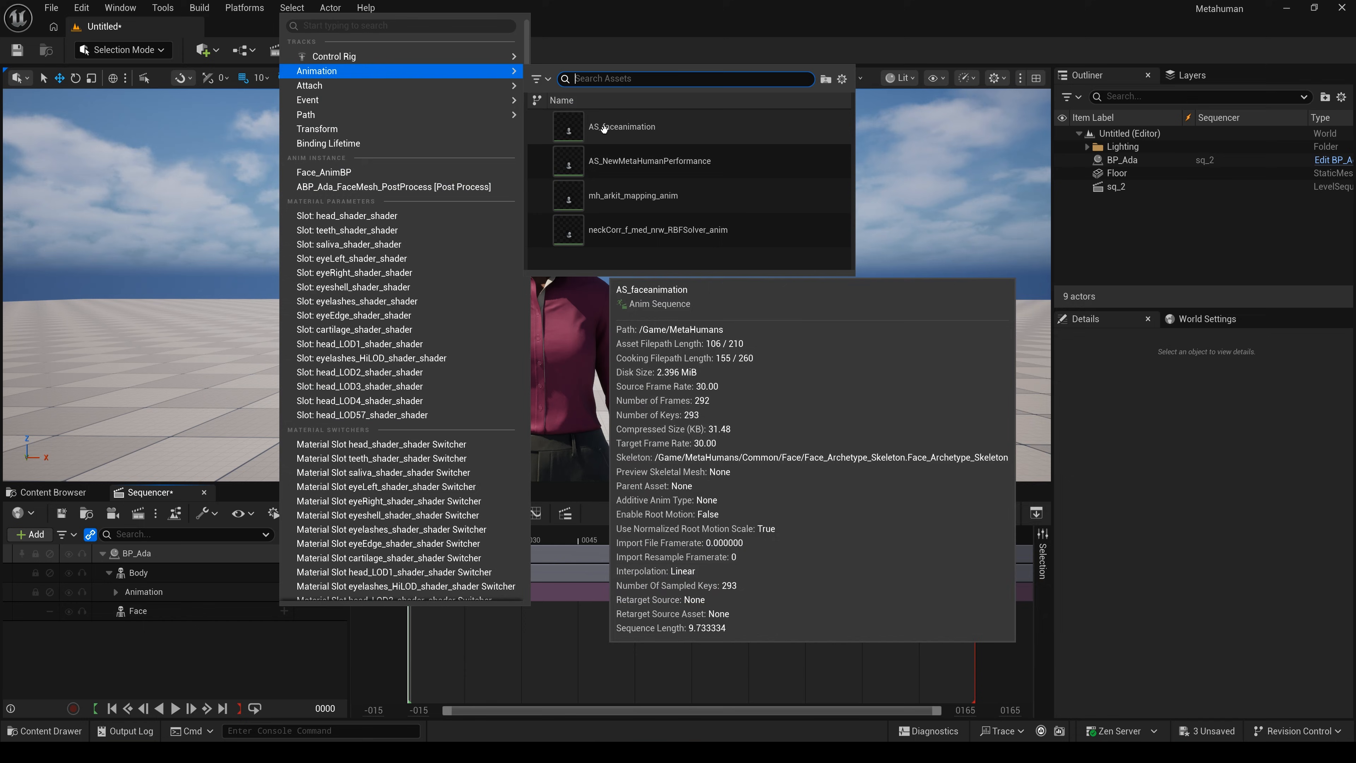
left_click(608, 127)
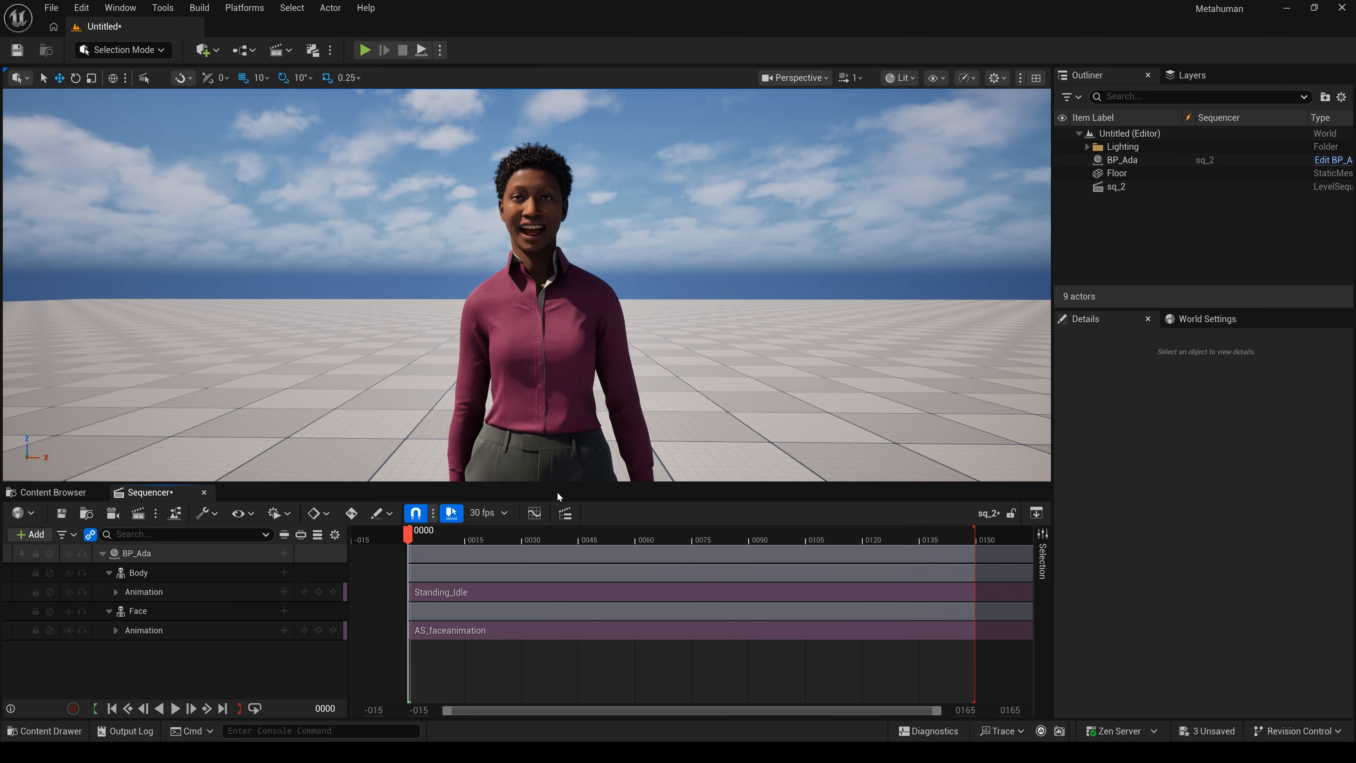
left_click(175, 708)
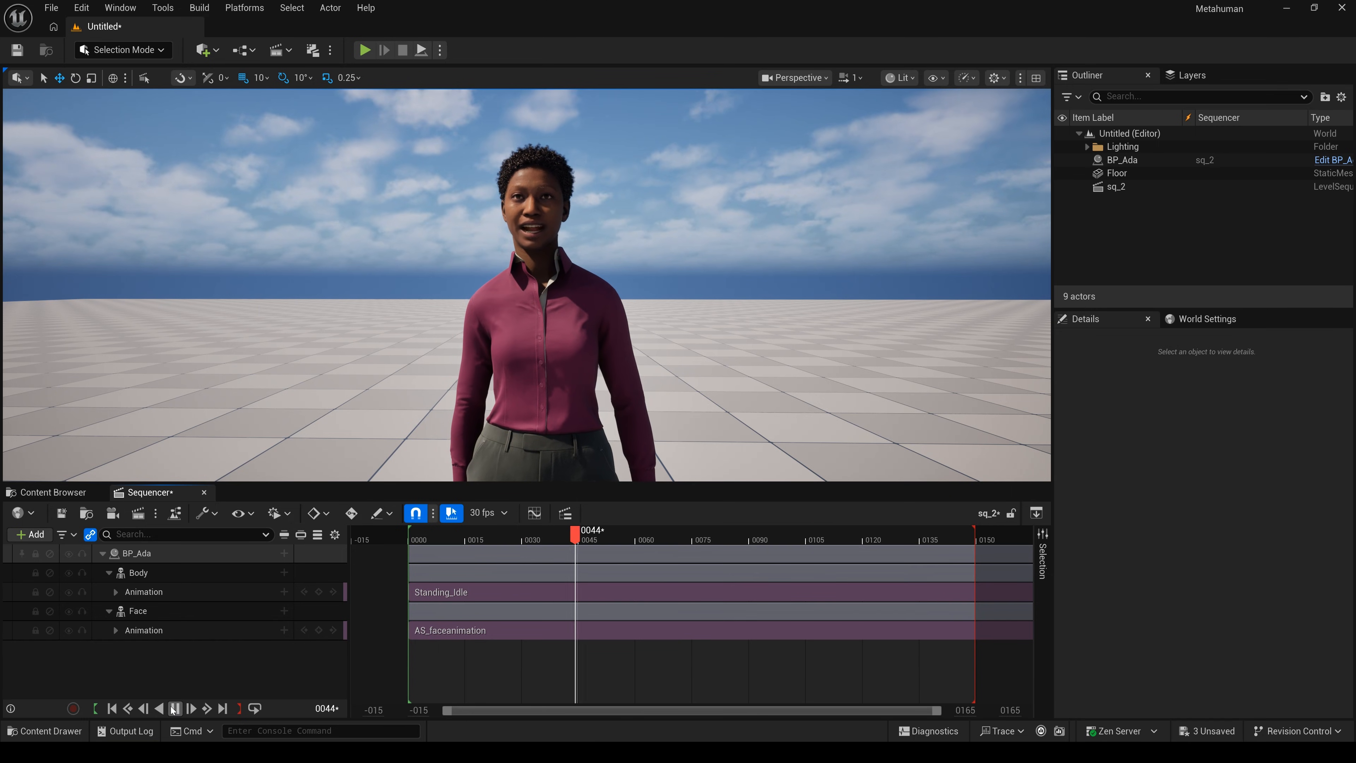
left_click(111, 708)
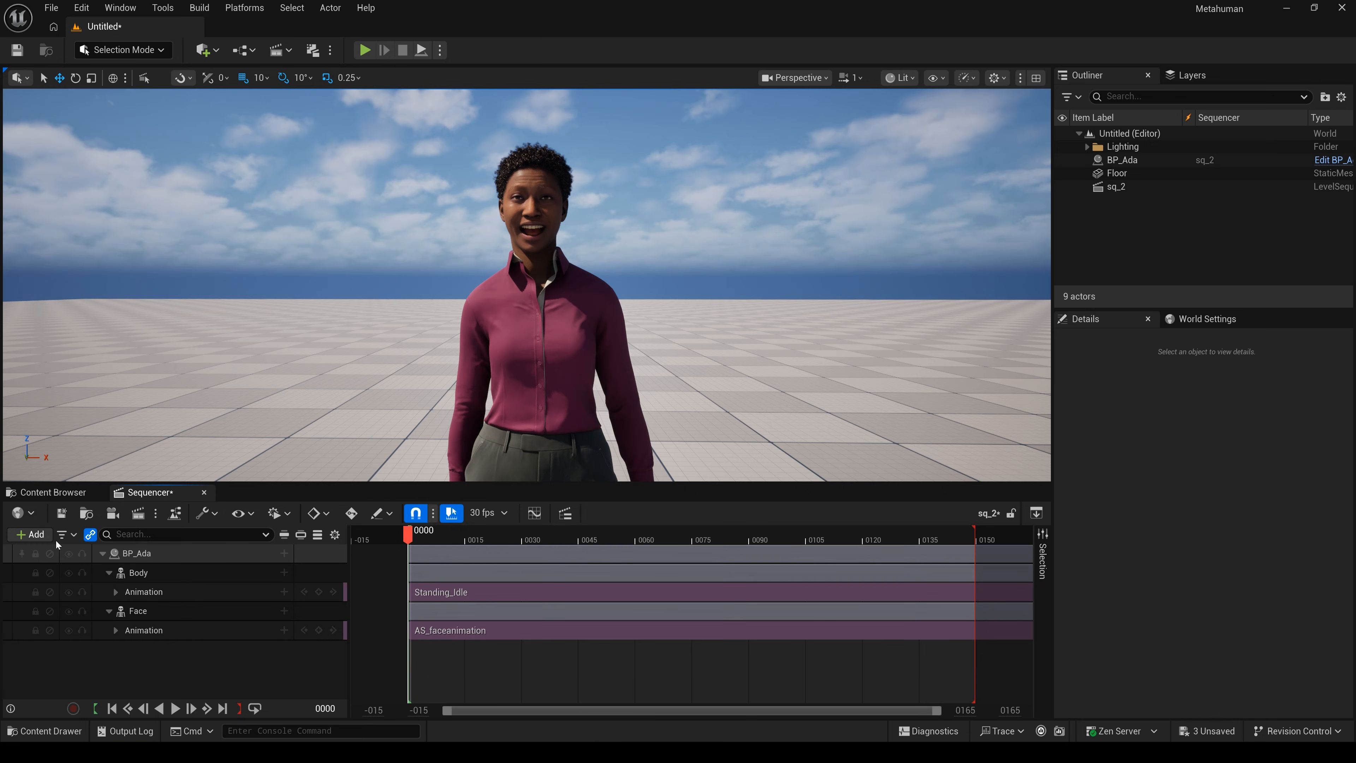
- Add an Audio Track to the sequence and switch it to the audio clock source
left_click(38, 535)
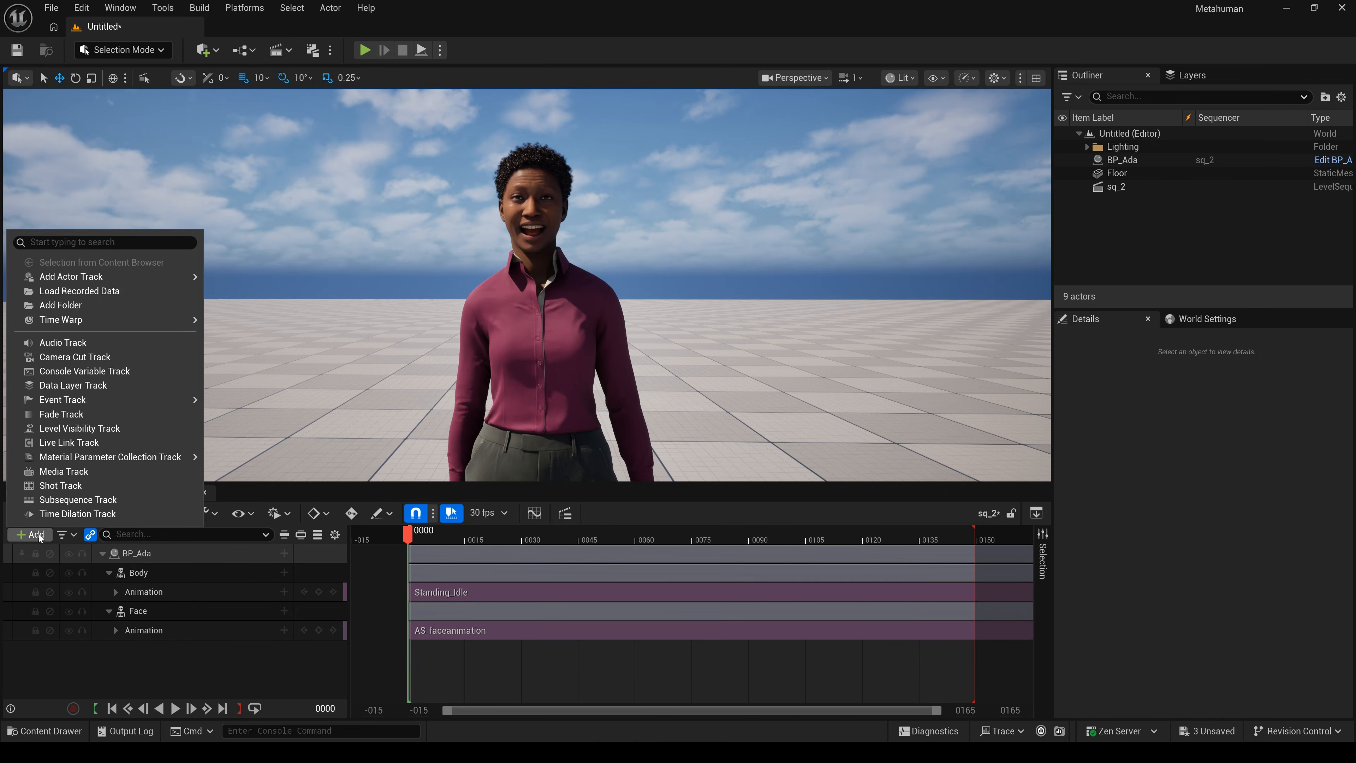
left_click(61, 342)
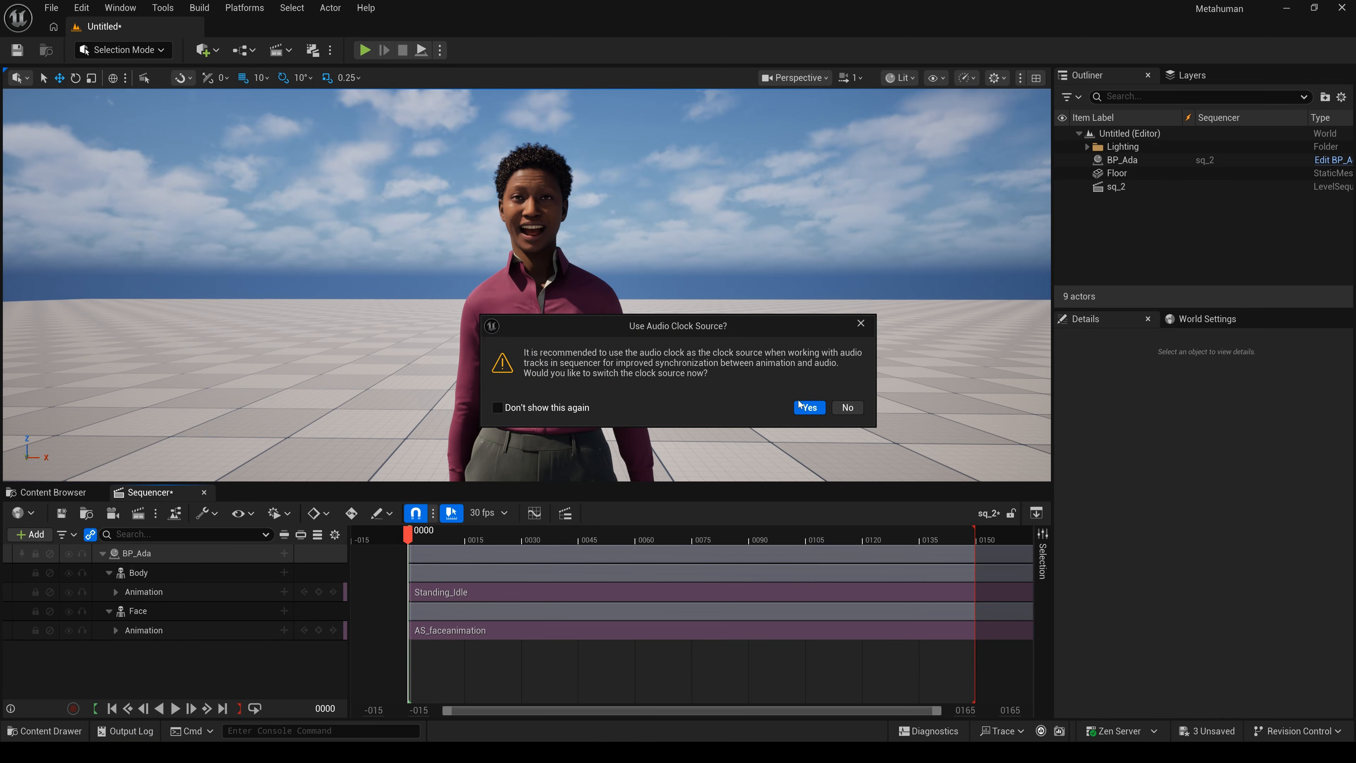
left_click(809, 406)
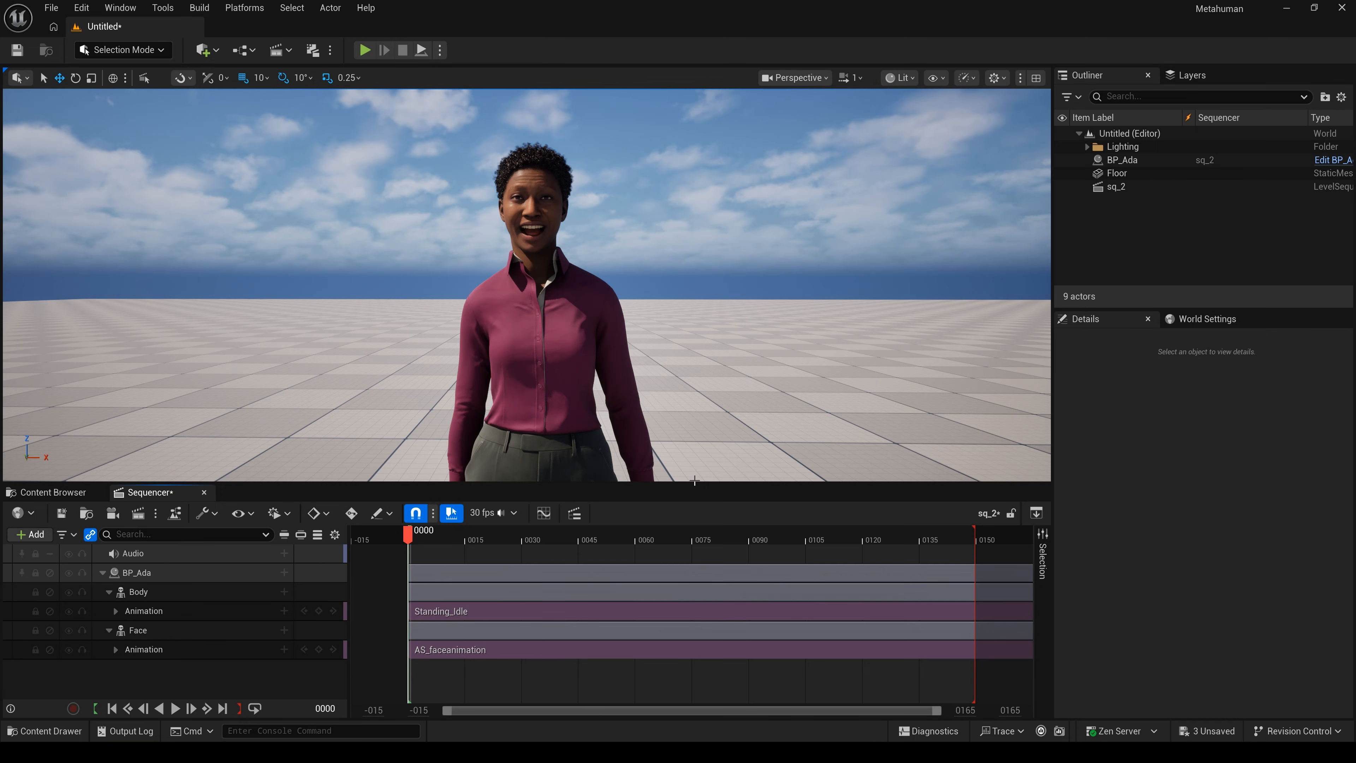
- Place the ElevenLabs voice sound wave on the new audio track
left_click(284, 553)
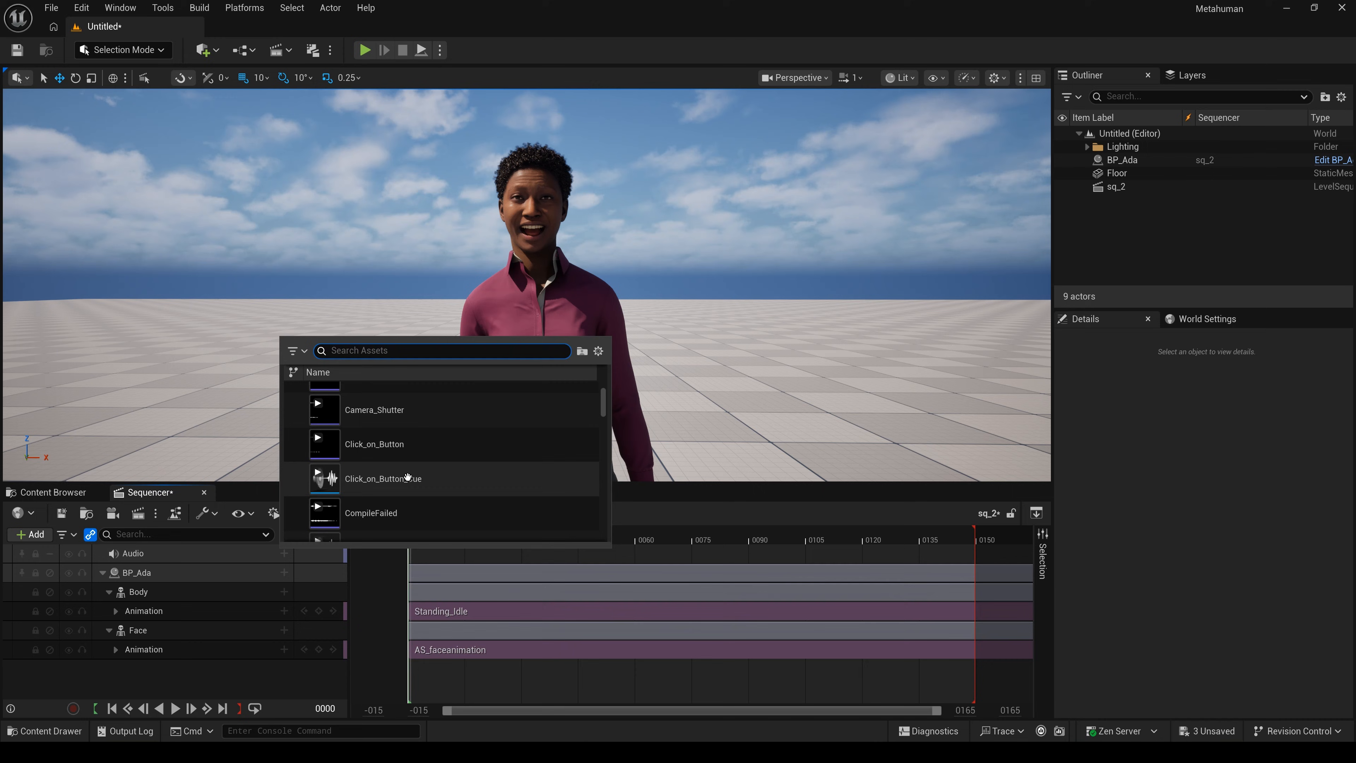
scroll(414, 475, "down", 5)
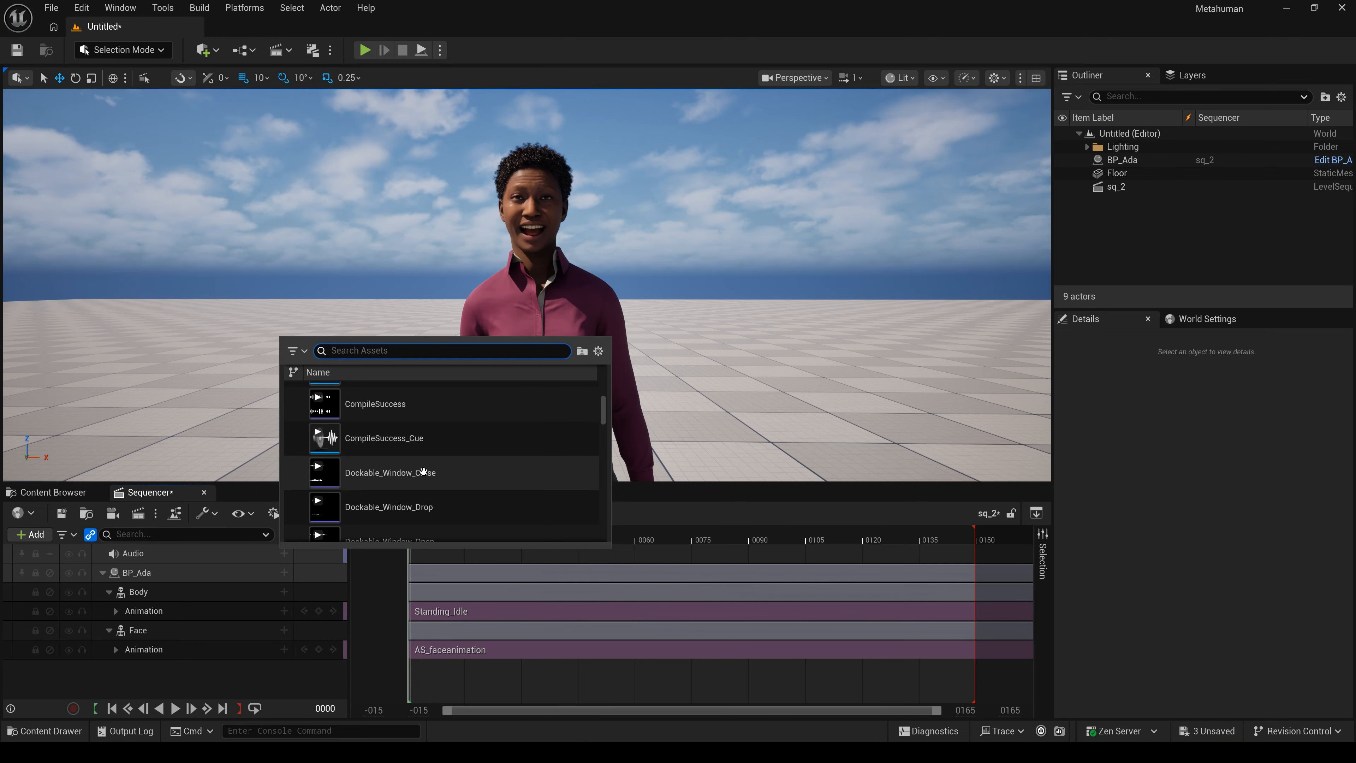
scroll(423, 472, "down", 8)
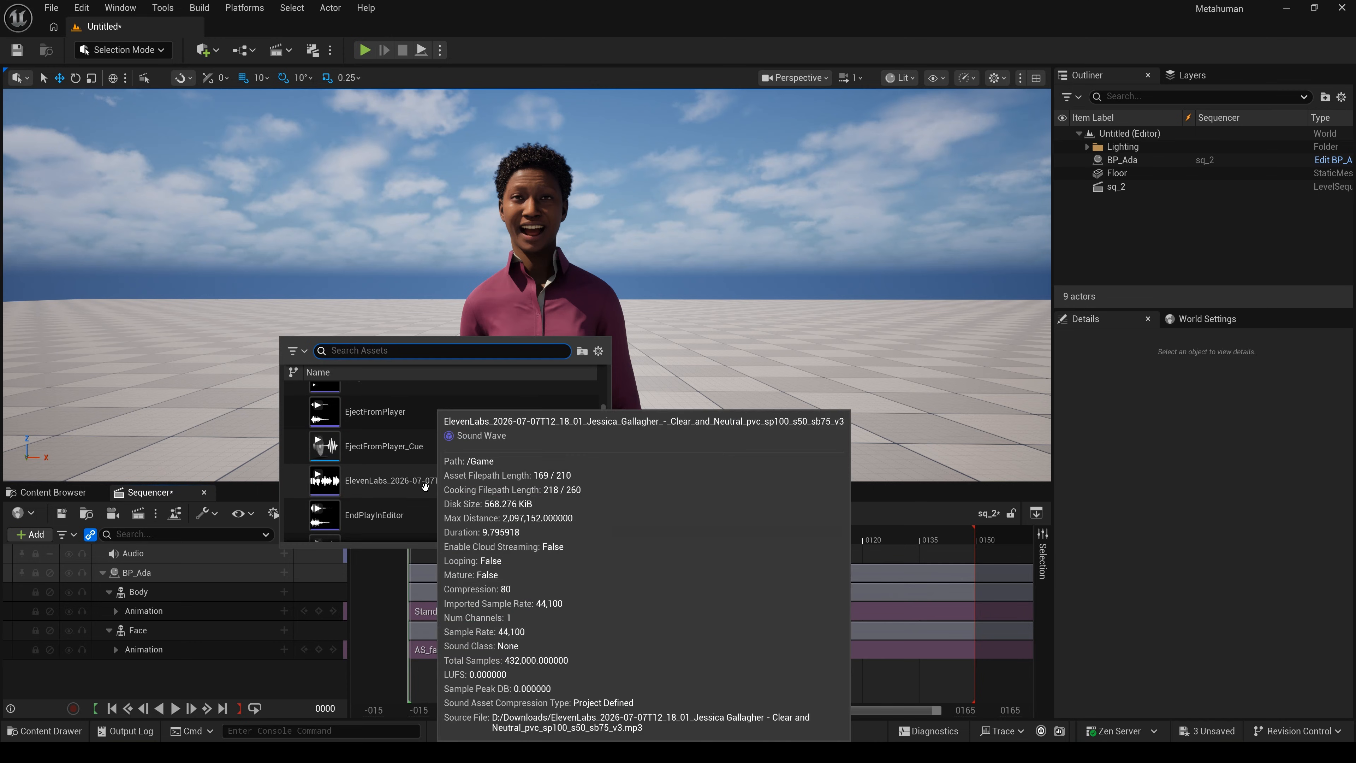
left_click(425, 484)
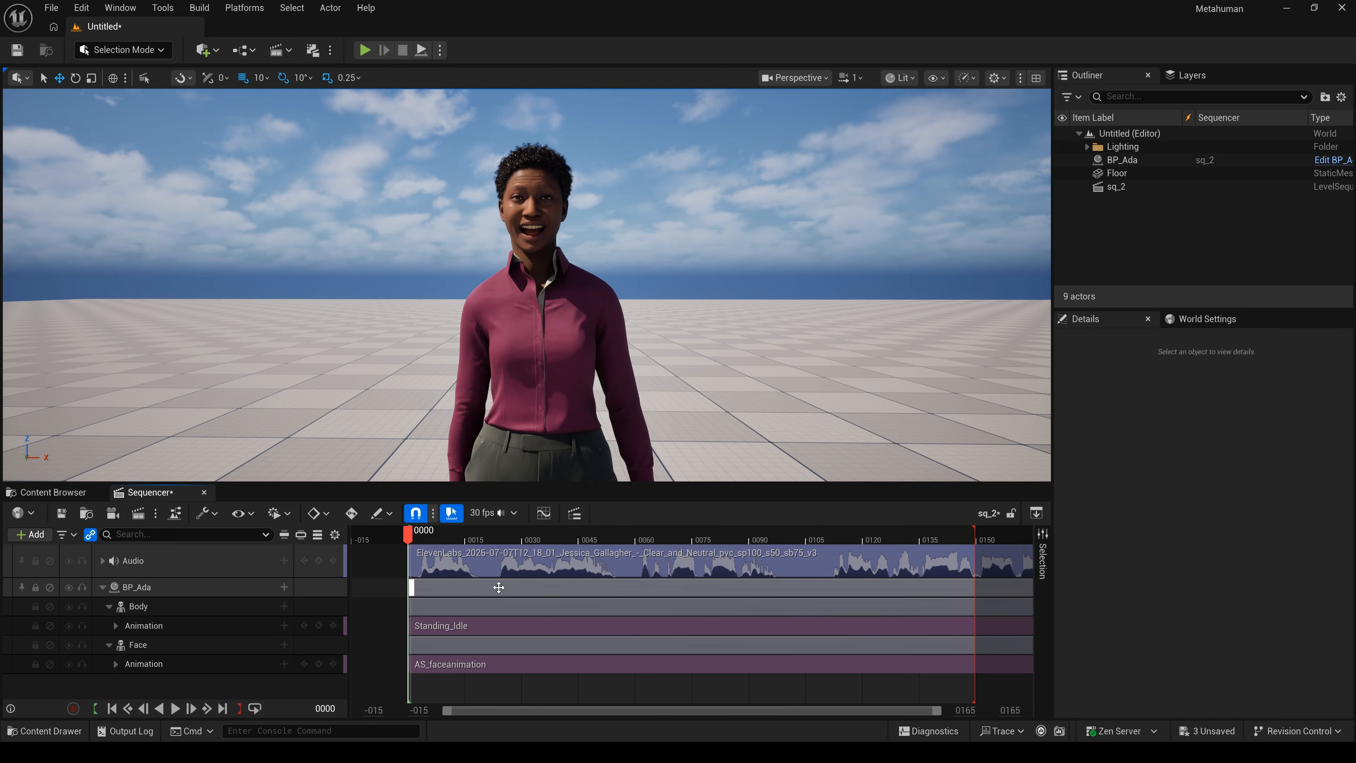
- Extend the sequence end to frame 318, stretch Standing_Idle to match, and play to check sync
mouse_move(963, 710)
left_mouse_down()
mouse_move(978, 712)
mouse_move(966, 710)
left_mouse_up()
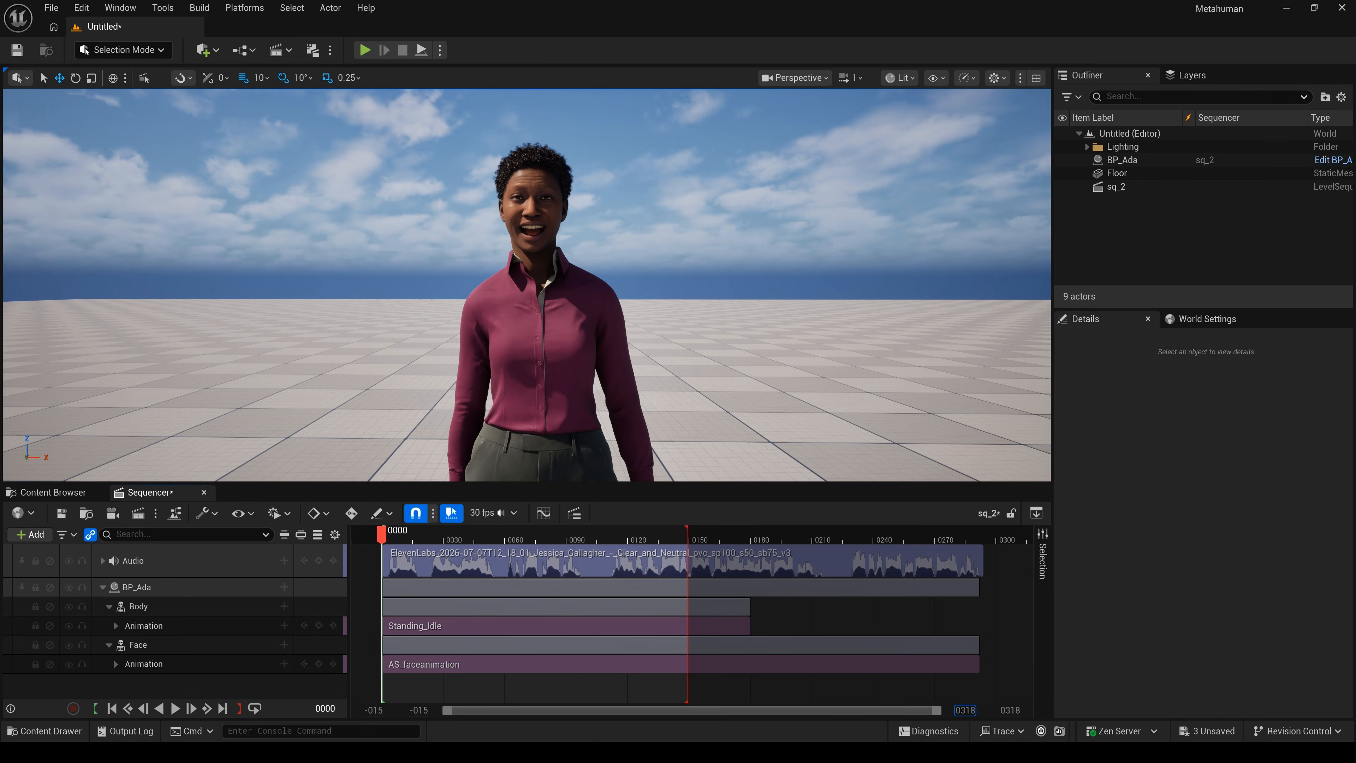
left_click_drag(689, 527, 970, 581)
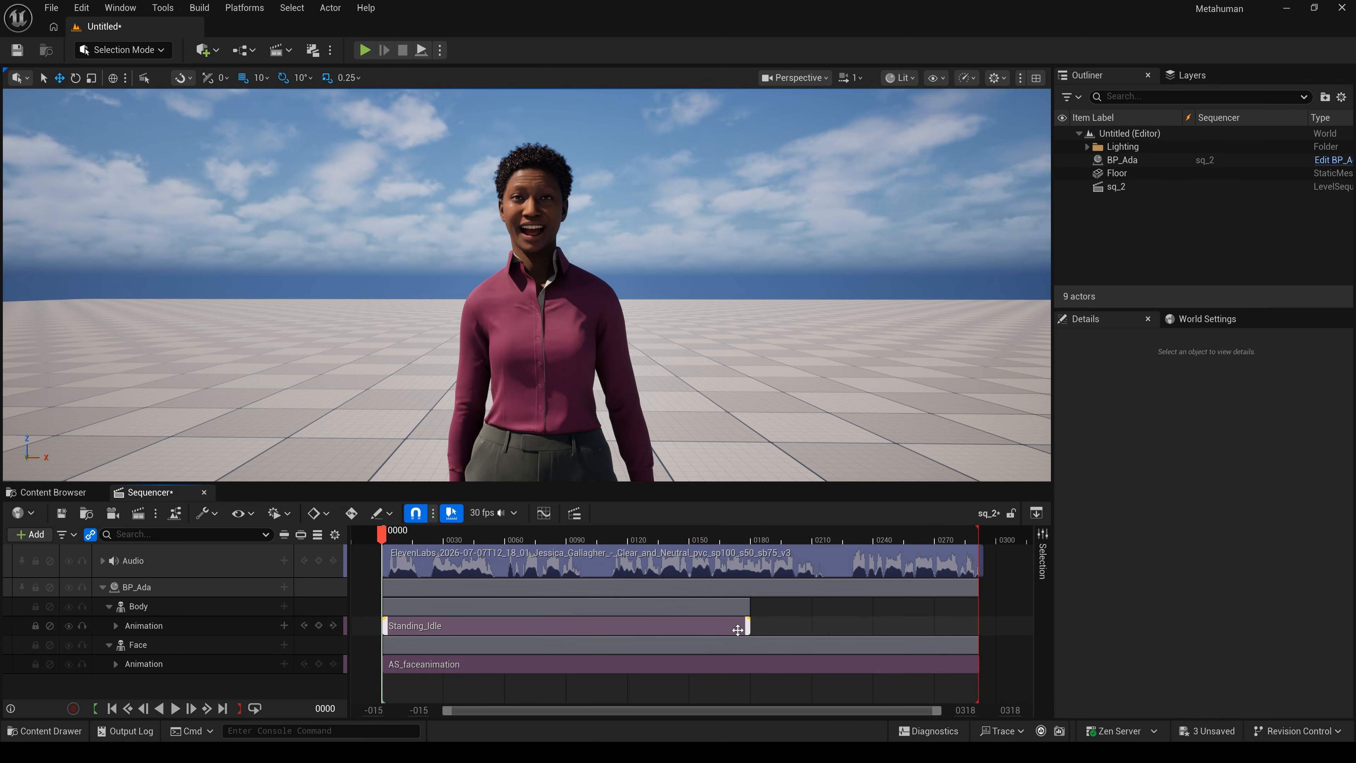
left_click_drag(749, 625, 988, 633)
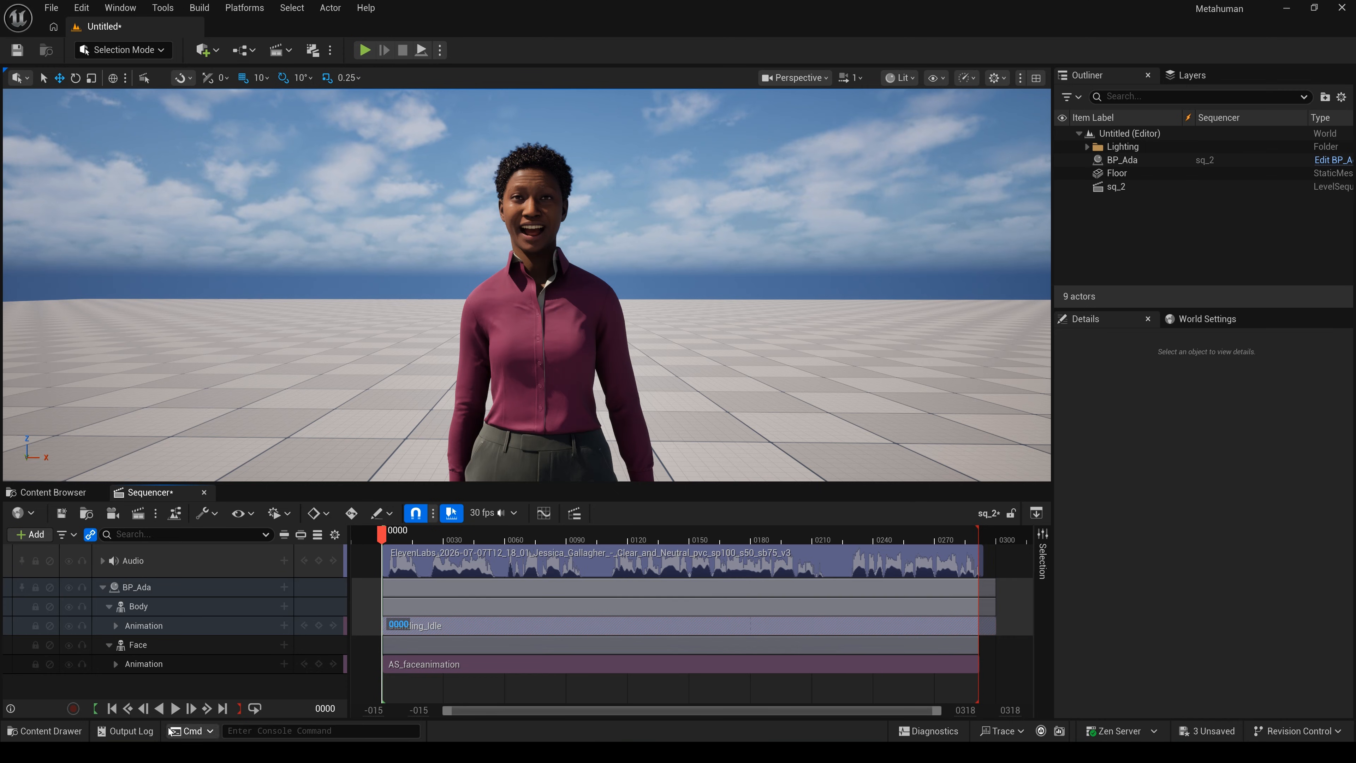
left_click(175, 708)
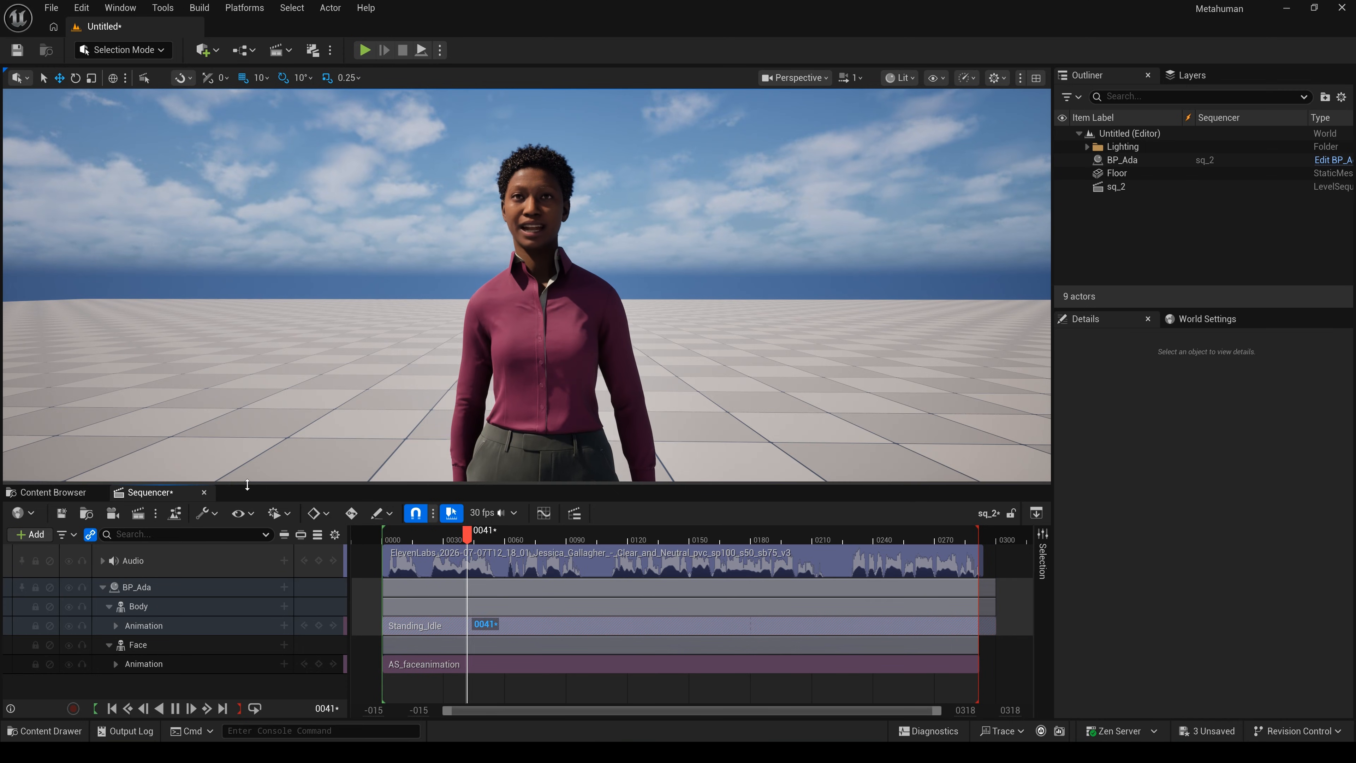